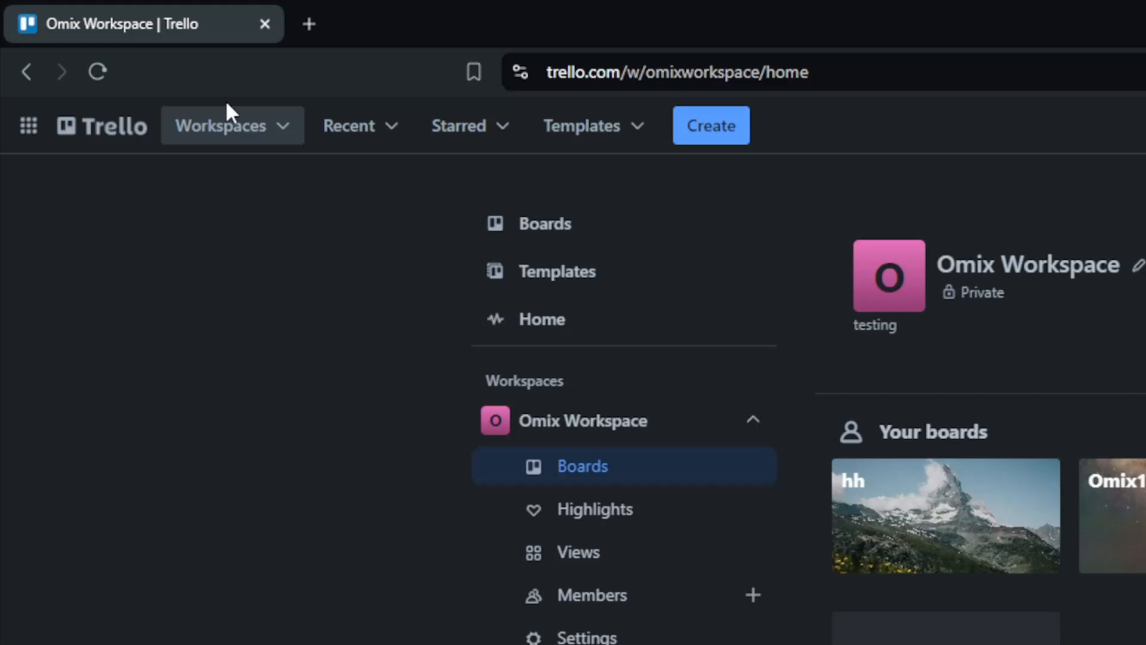
left_click(235, 132)
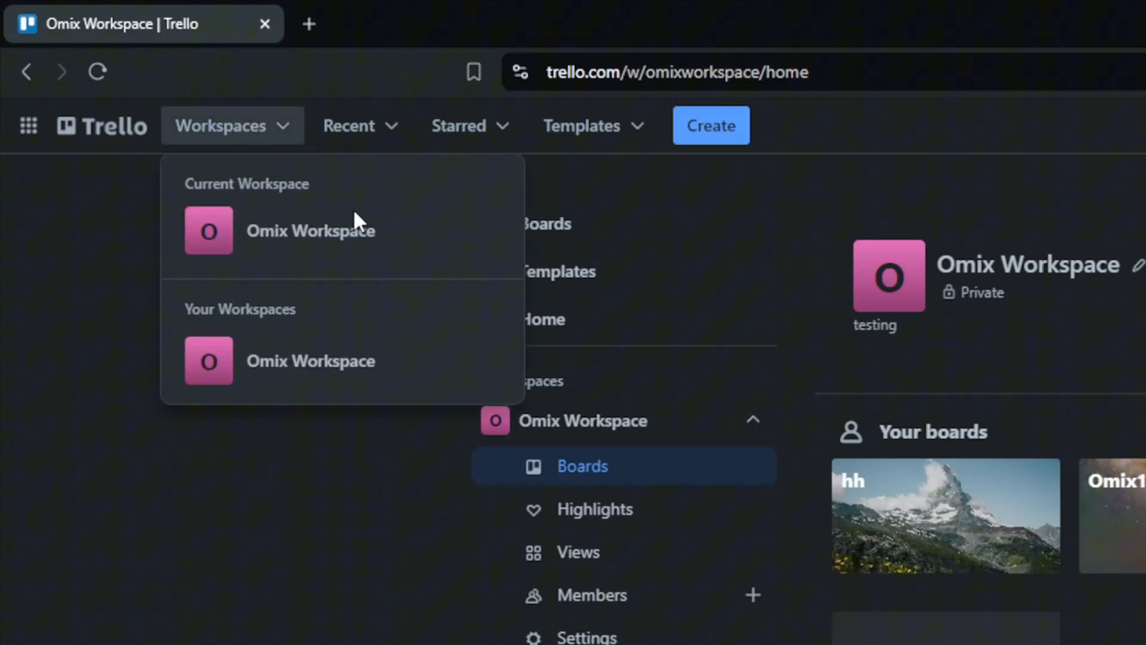
left_click(99, 205)
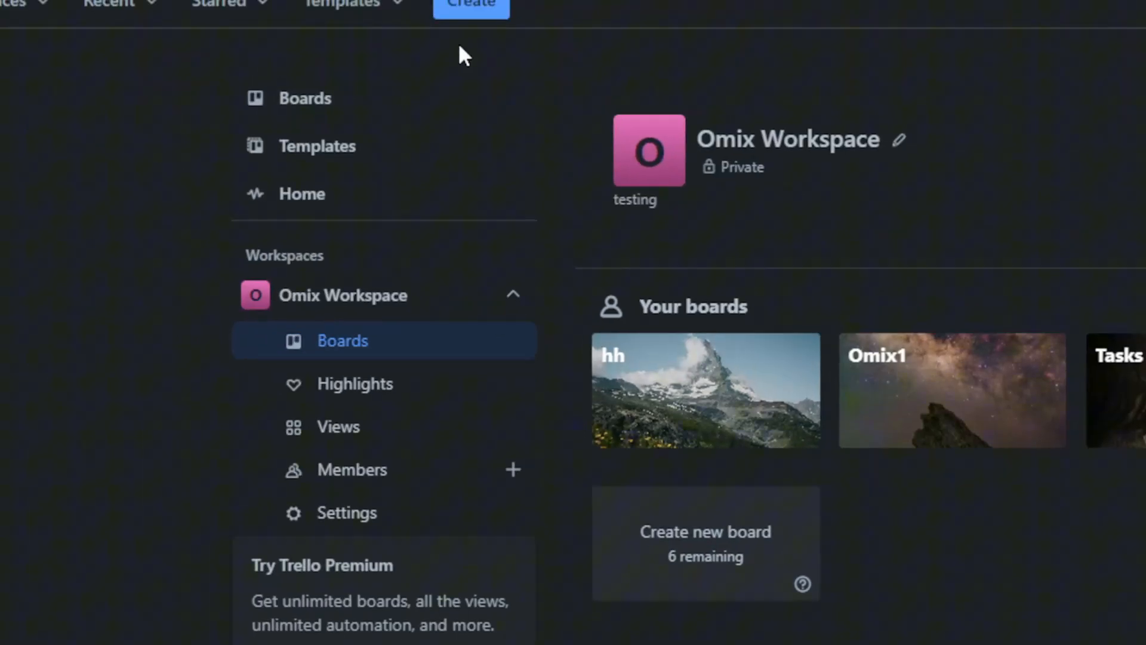
Browse the templates for creating a board, including the Trello community gallery and its Business and Design categories
left_click(507, 109)
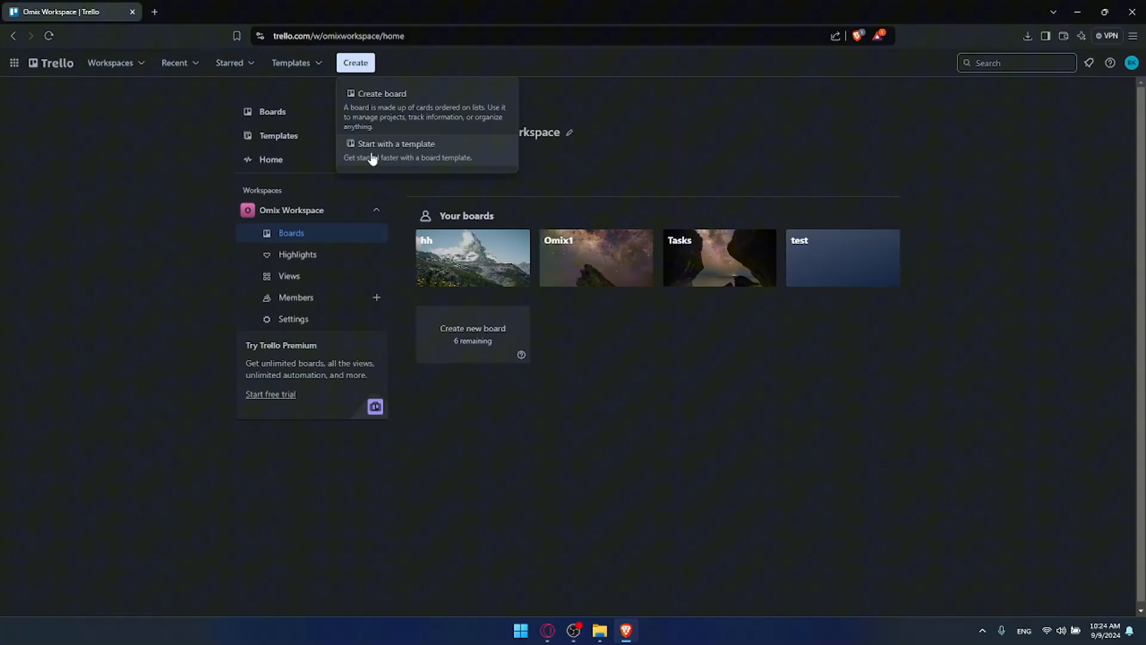
left_click(399, 167)
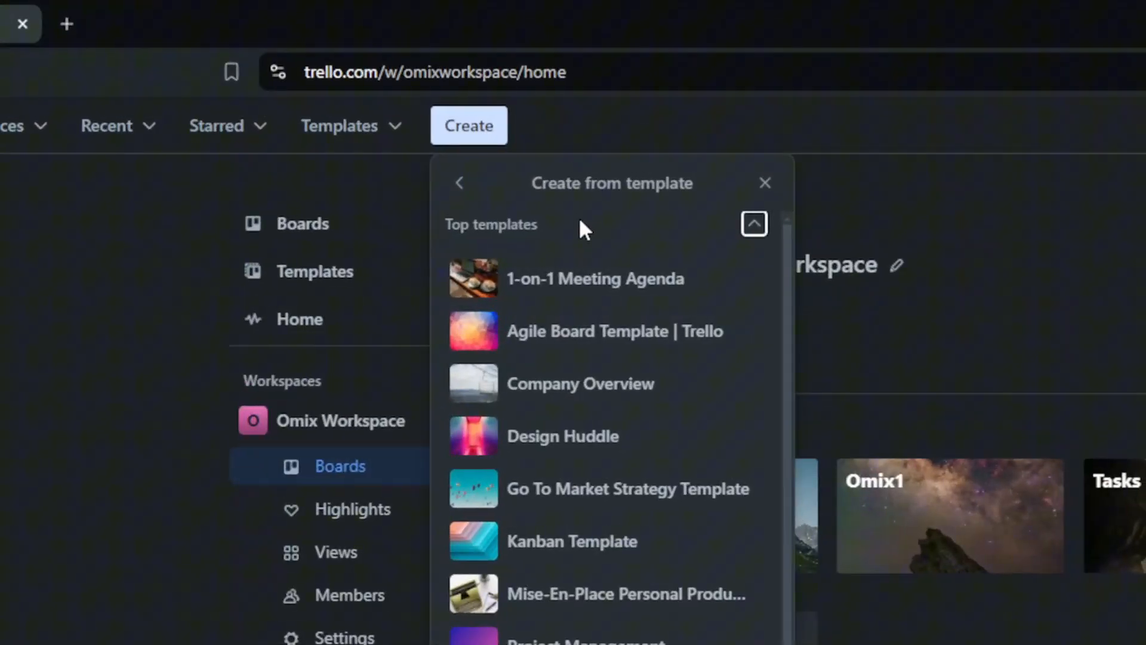
scroll(405, 147, "down", 1)
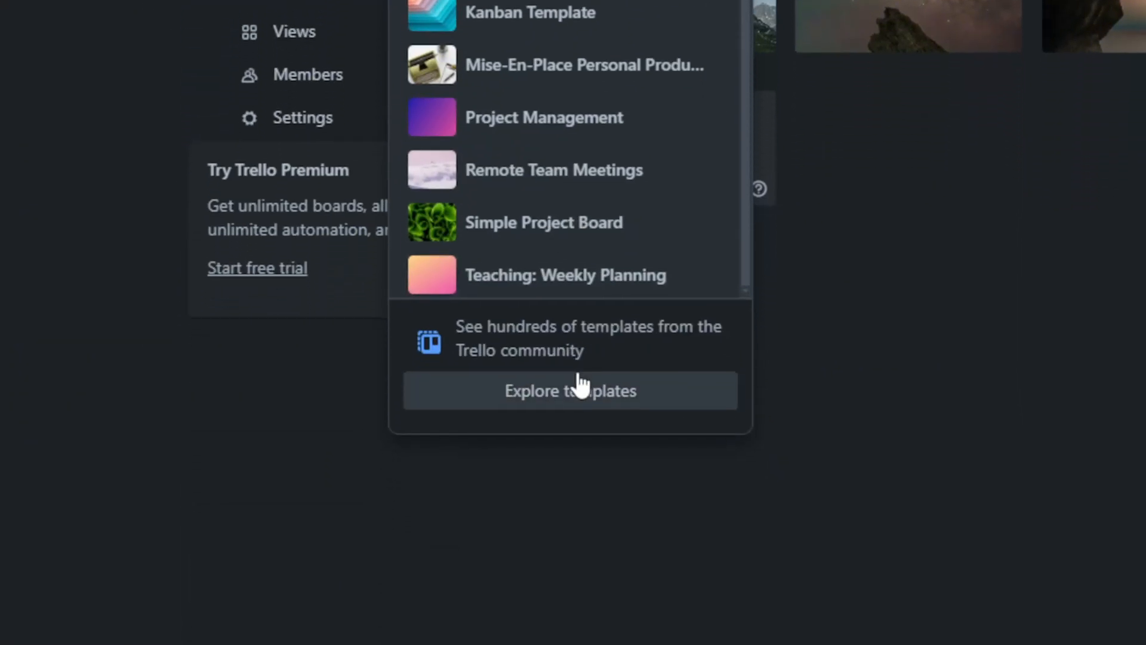
left_click(581, 386)
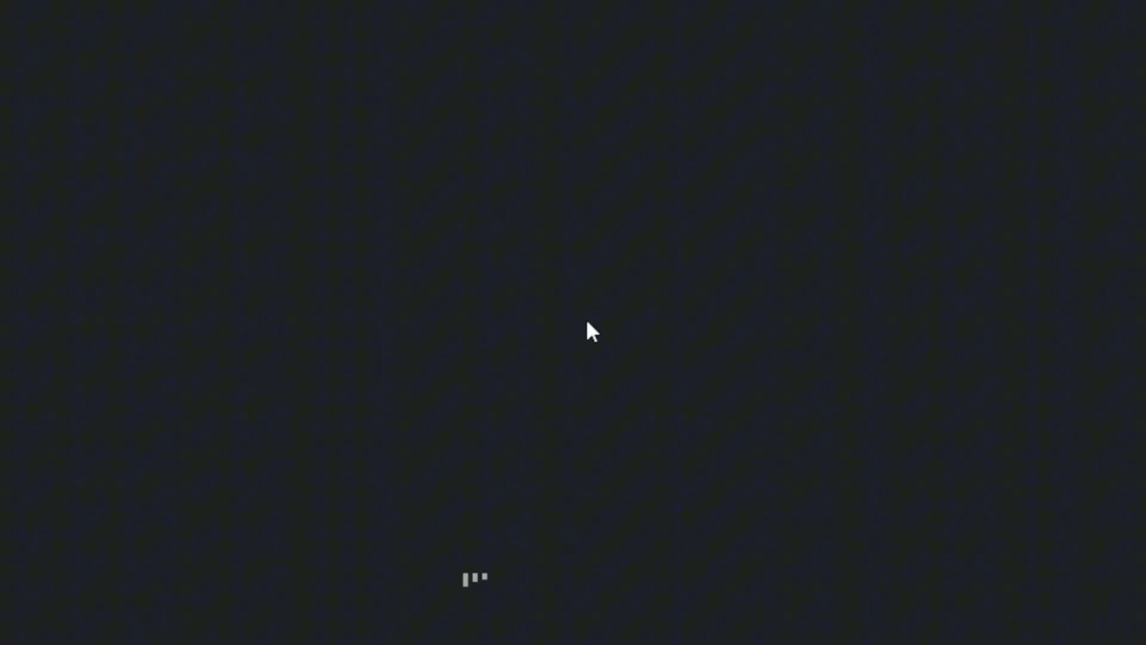
scroll(571, 340, "down", 15)
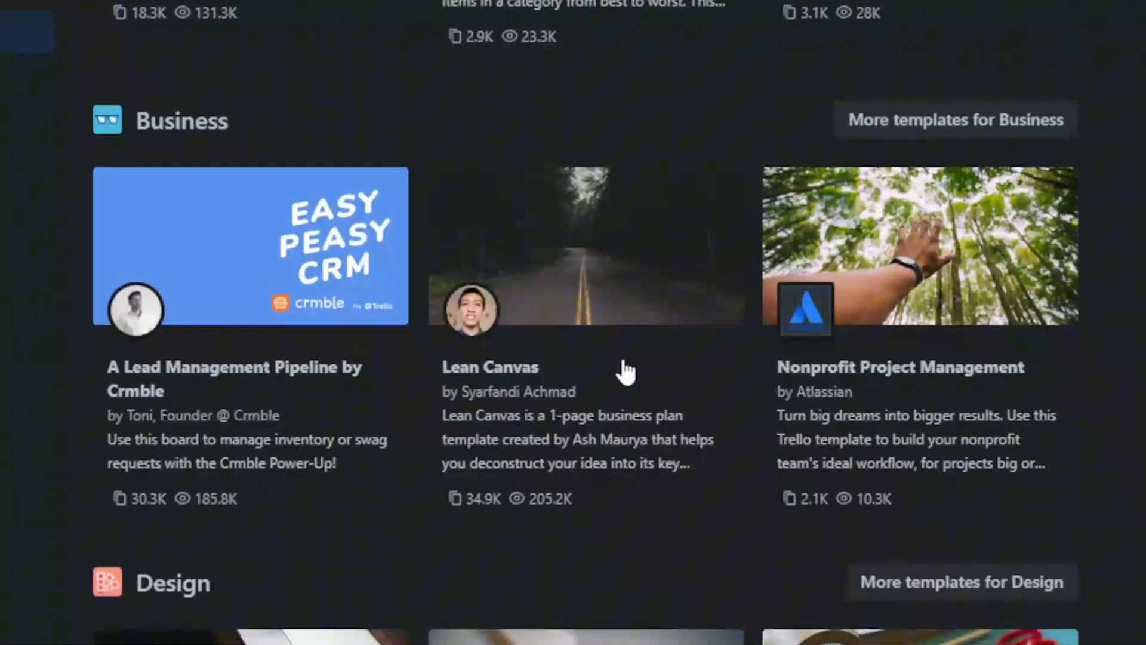
scroll(590, 340, "down", 15)
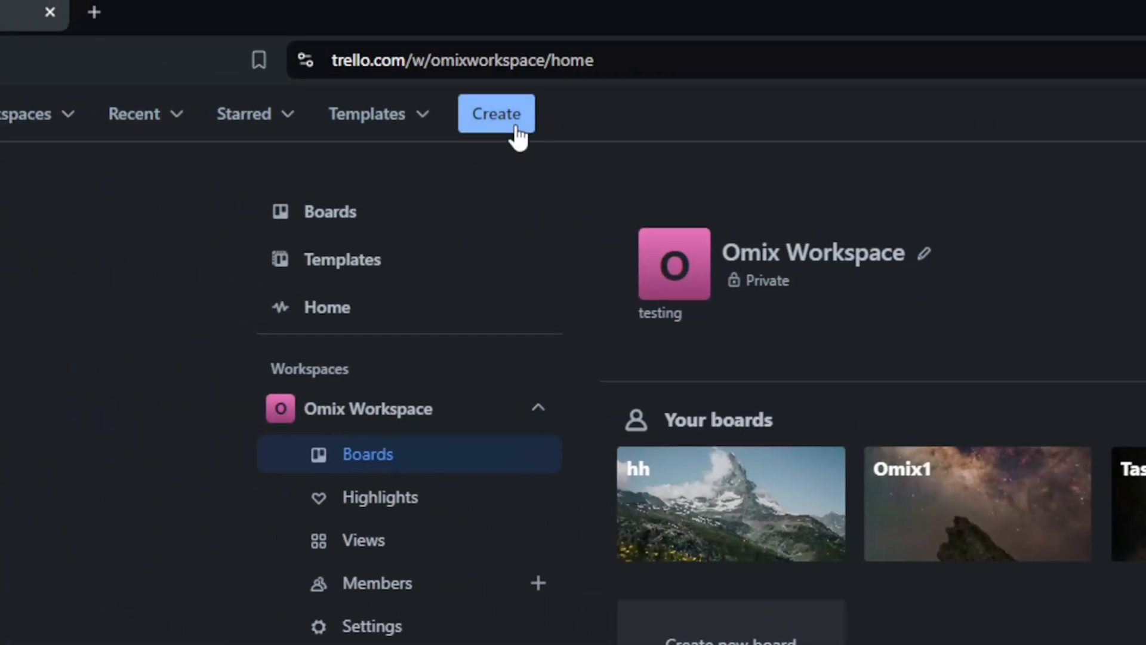
Start a new blank board and choose the rocky coastline photo from the Unsplash collection as its background
left_click(315, 74)
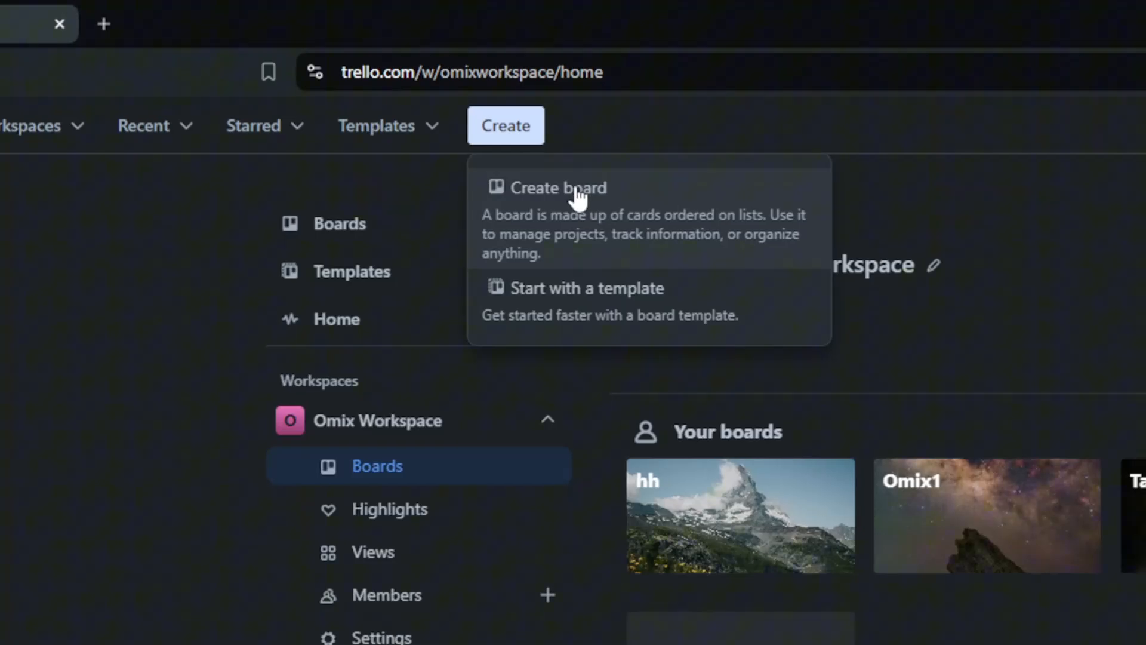
left_click(576, 190)
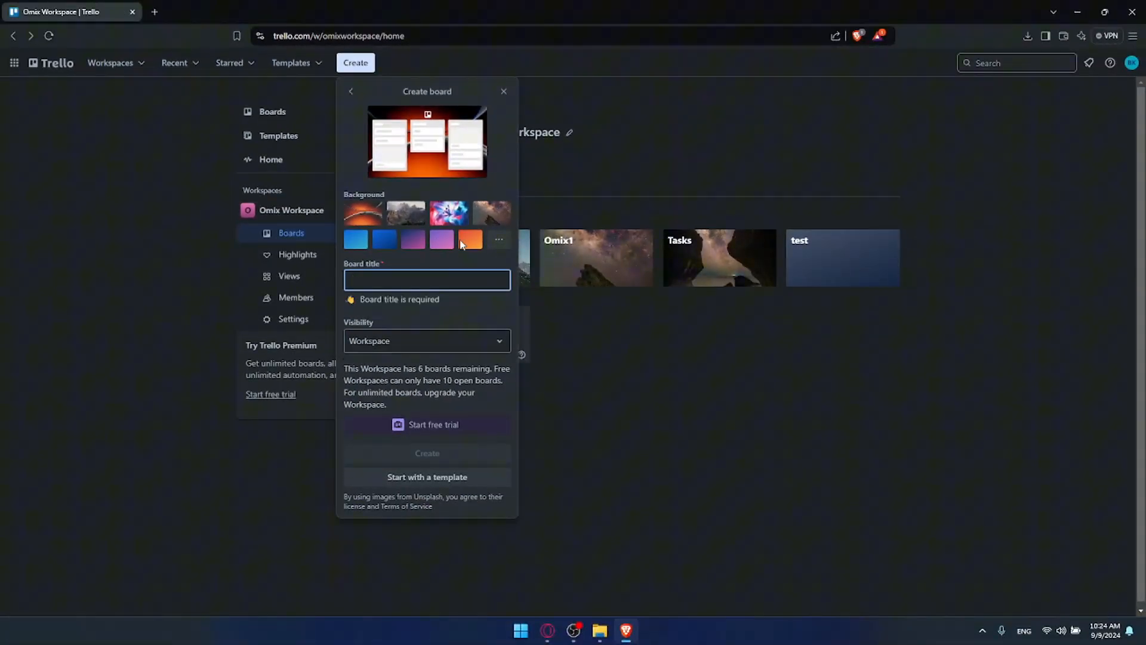
left_click(499, 239)
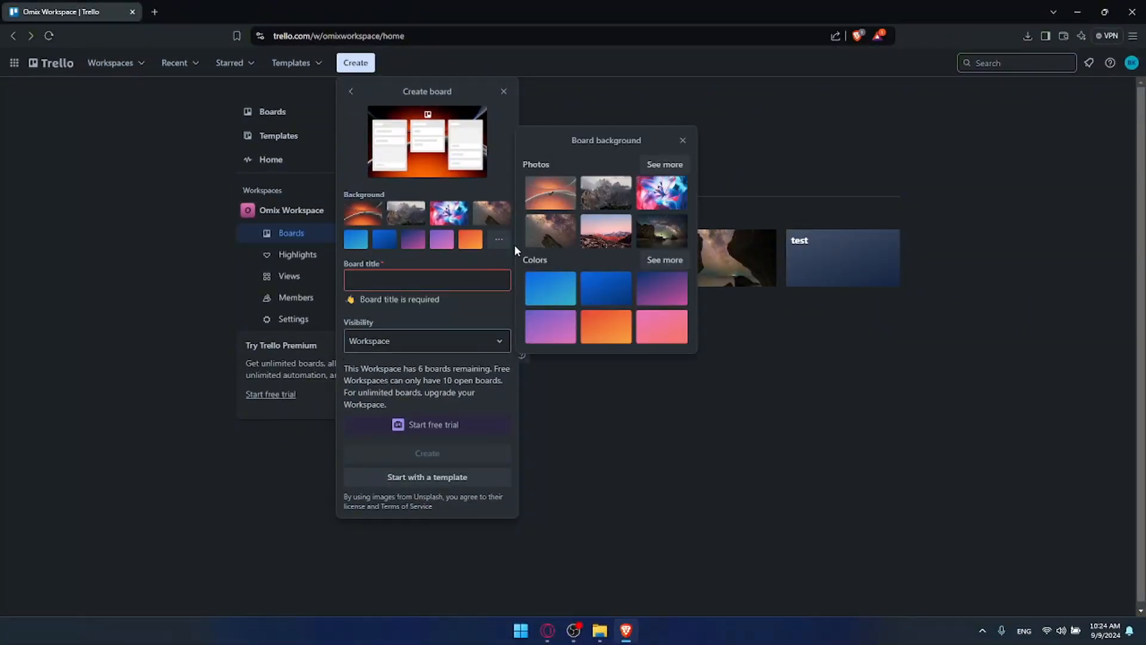
left_click(660, 166)
scroll(618, 313, "down", 2)
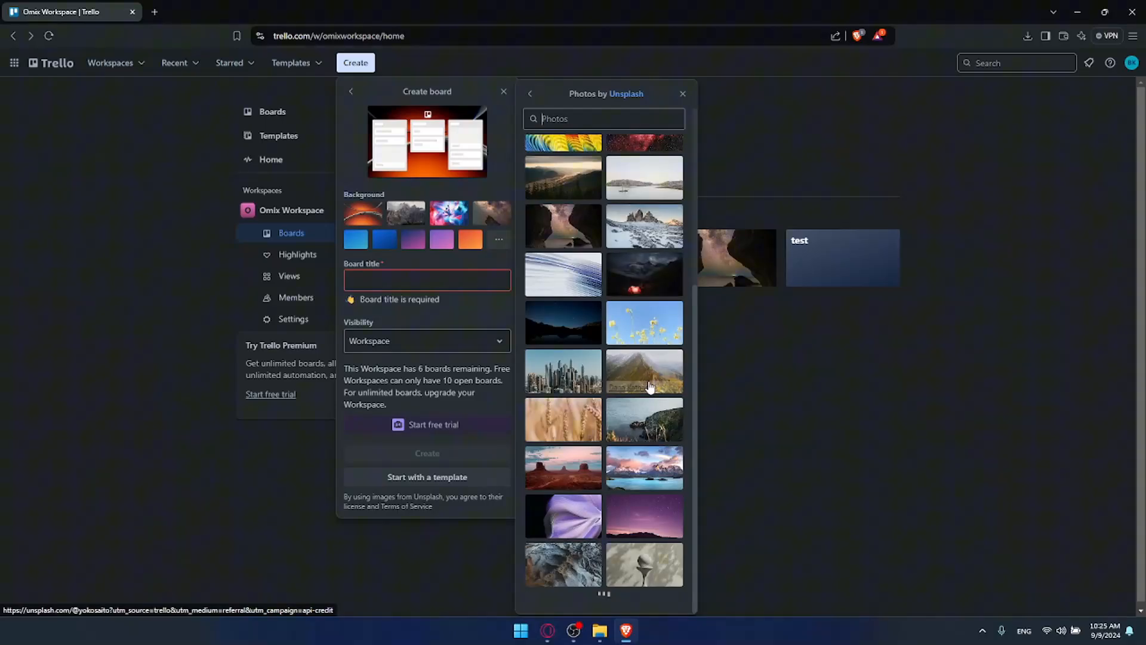
left_click(643, 420)
Title the new board "Tickets", choose Workspace visibility and create it
left_click(490, 281)
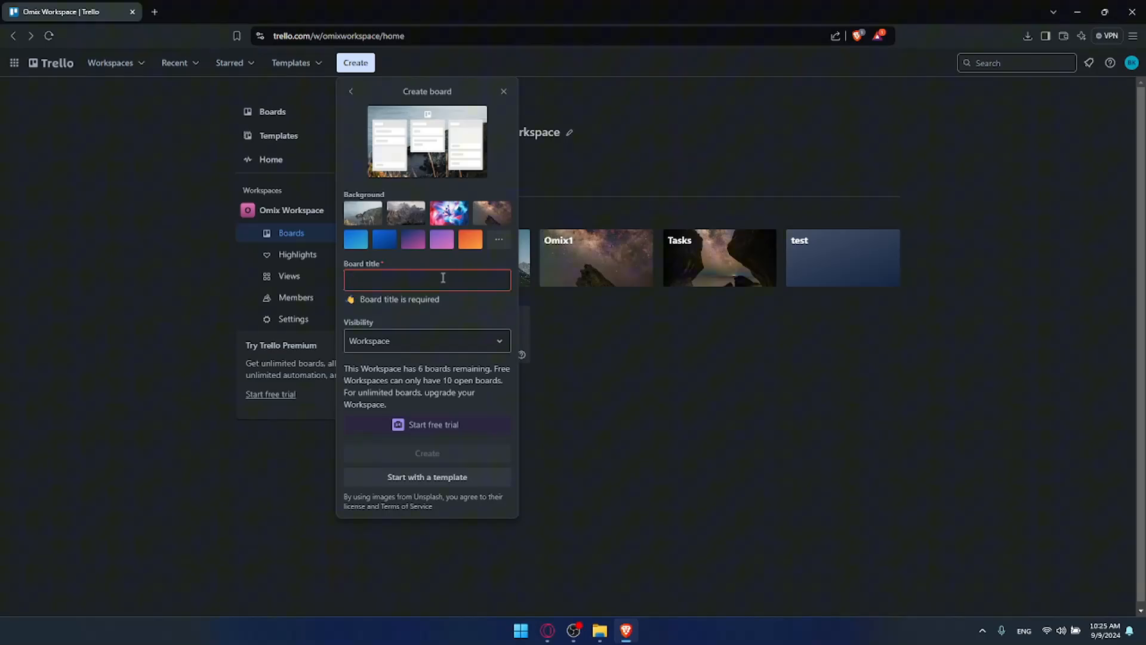
type("Ticke")
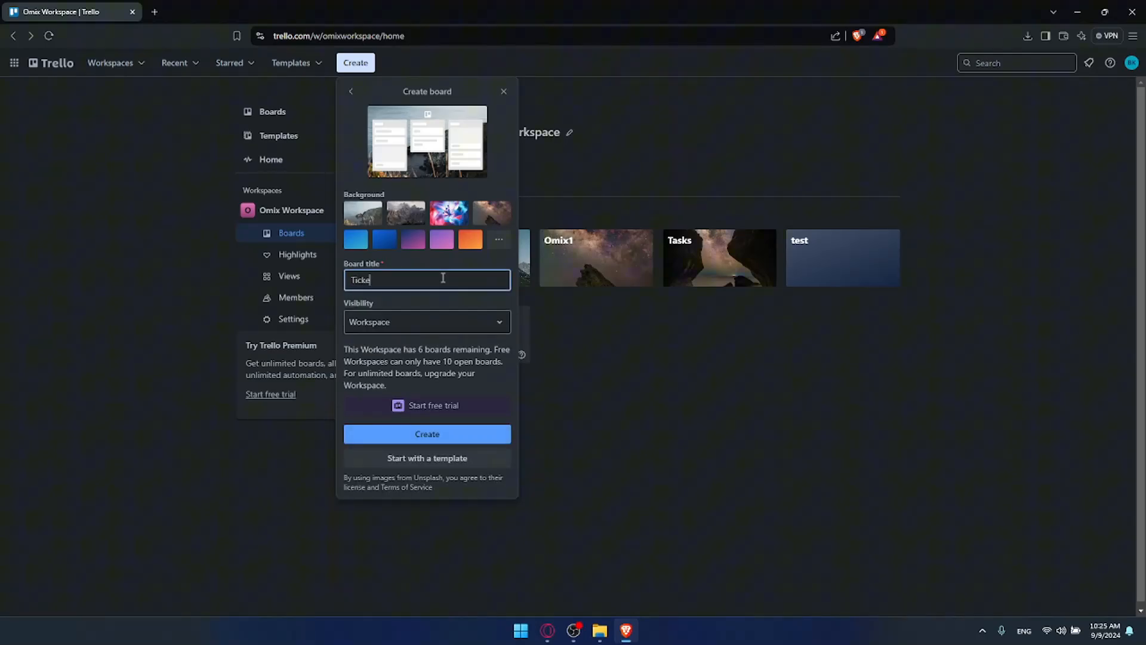
type("ts")
left_click(445, 323)
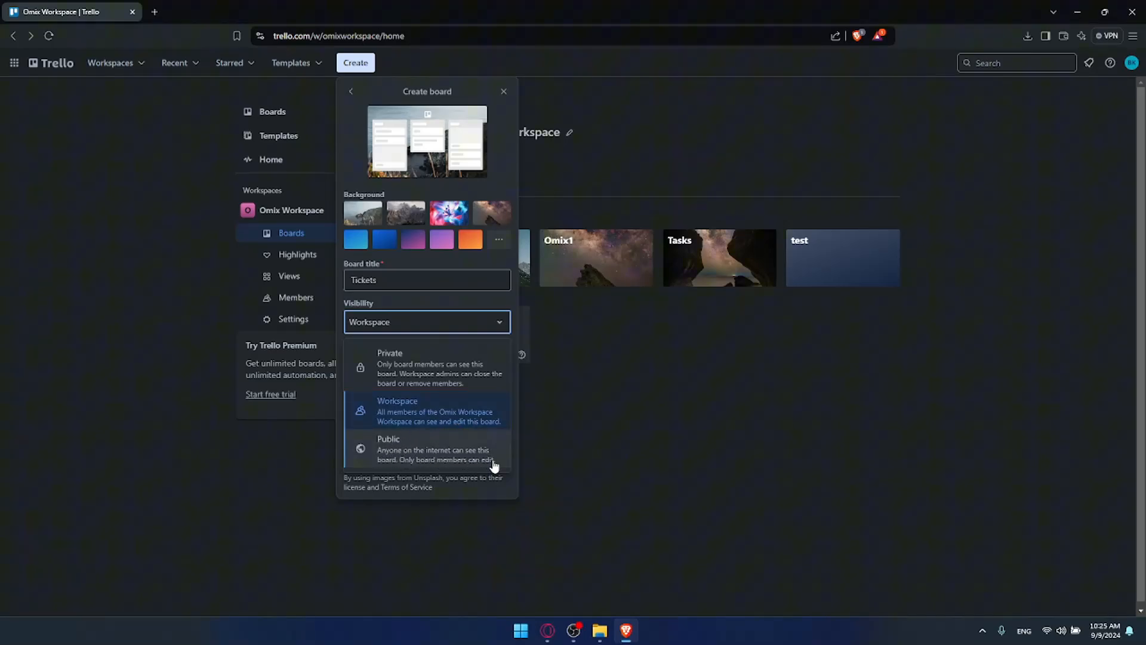
left_click(411, 417)
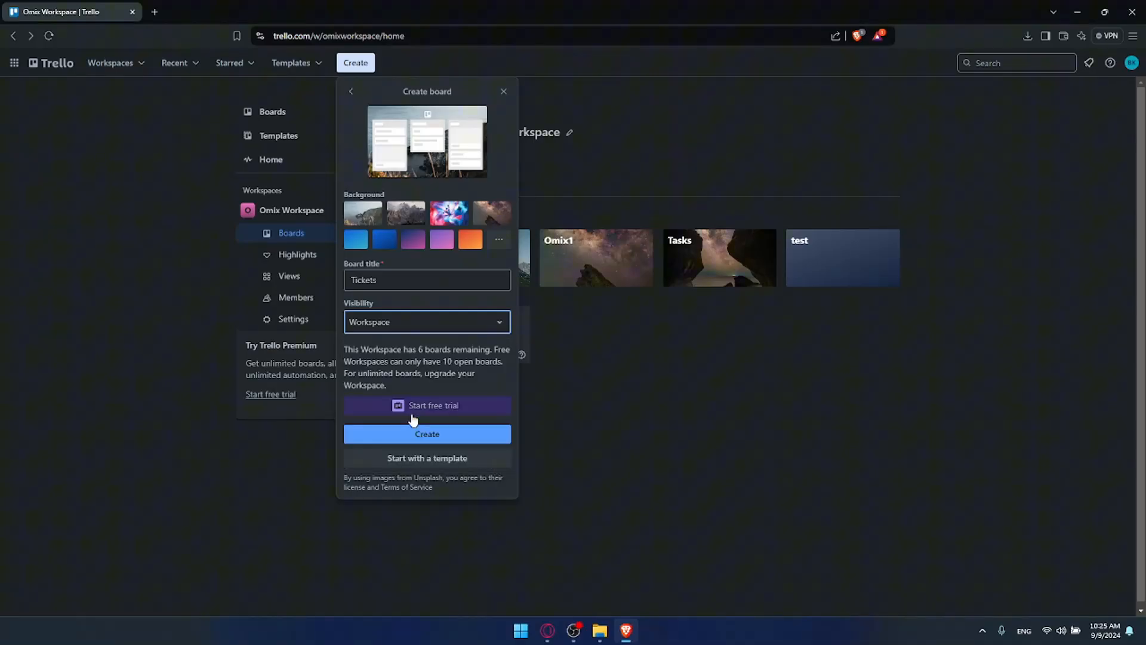
left_click(438, 439)
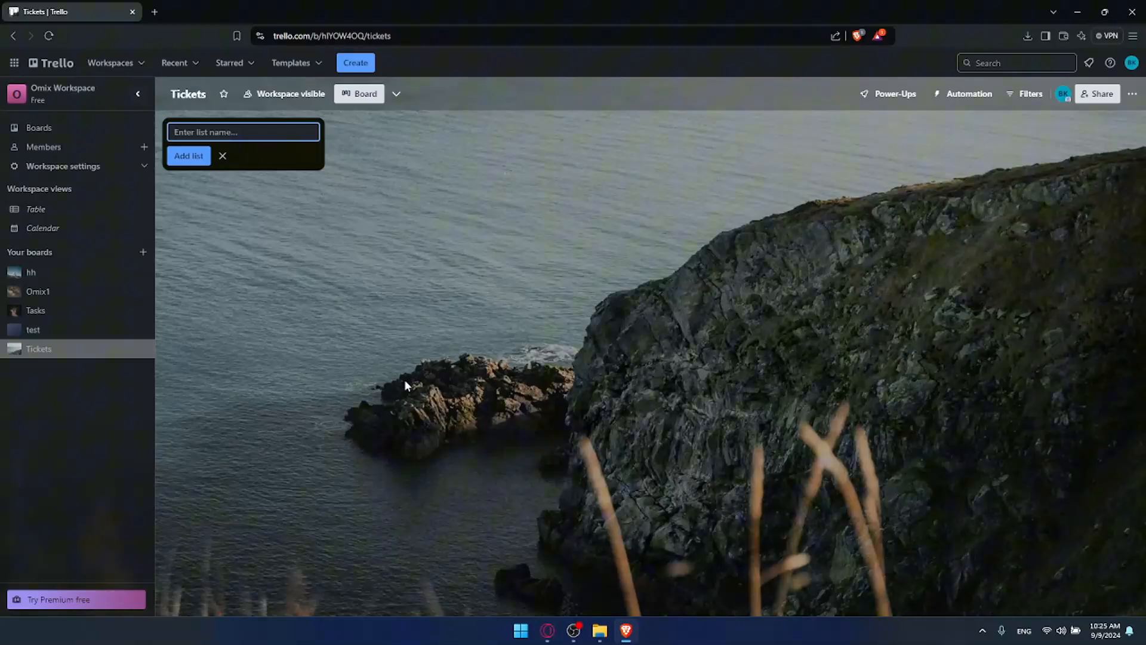
Add four lists to the Tickets board with the placeholder names h, hh, hhh and hhhh
type("h")
key("Return")
type("hh")
key("Return")
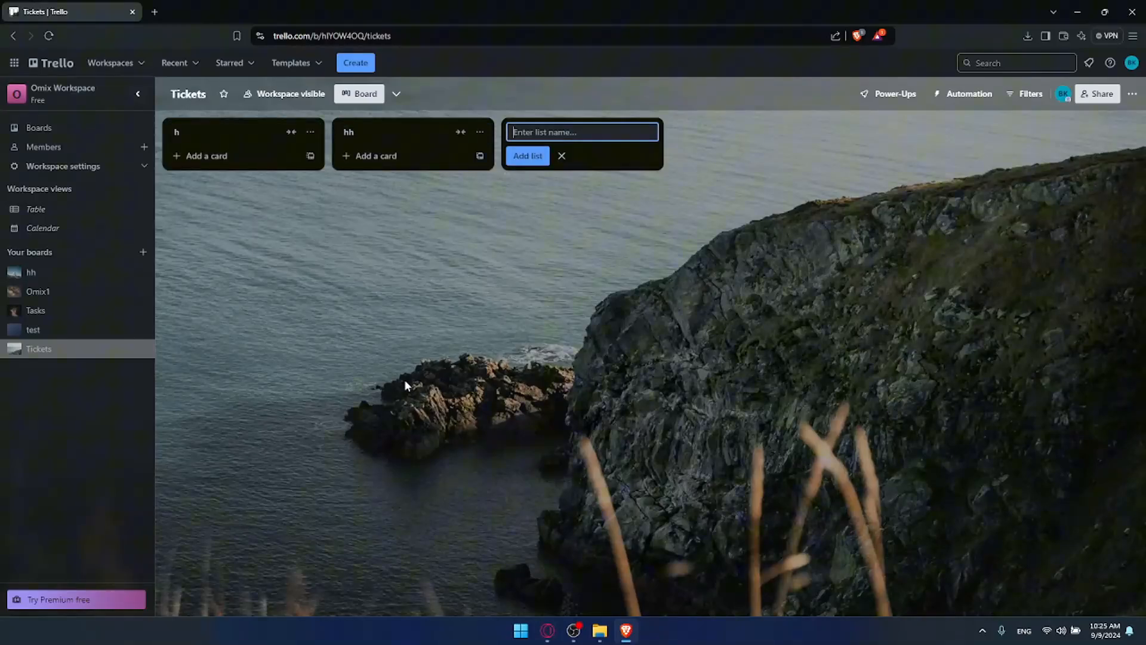
type("hhh")
key("Return")
type("hhhh")
key("Return")
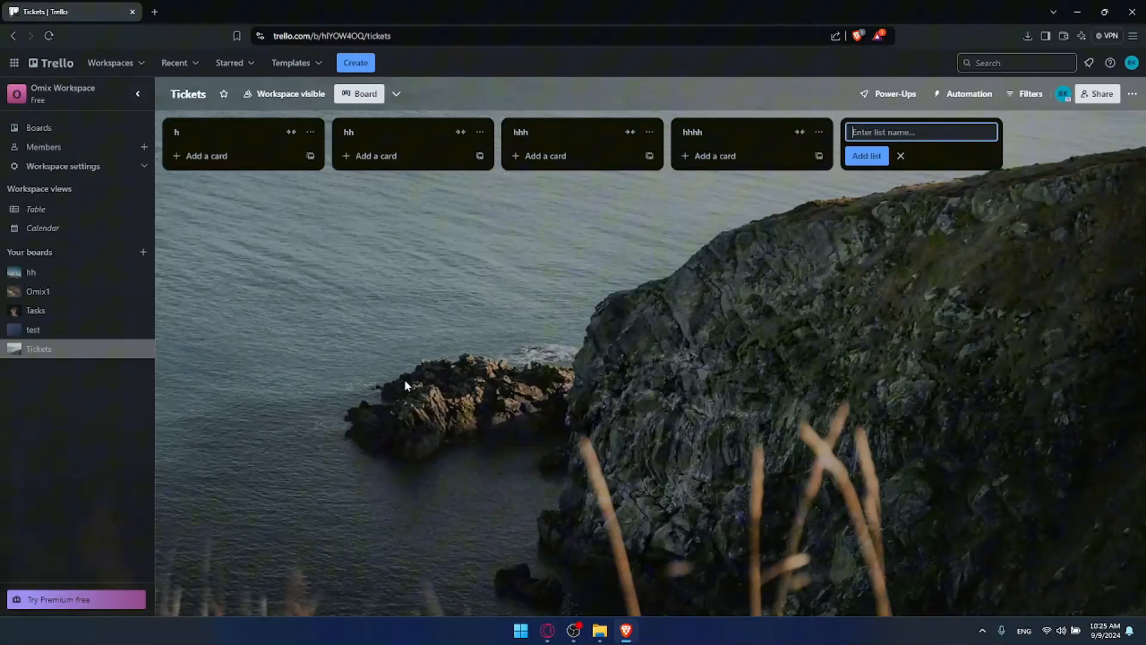
left_click(502, 179)
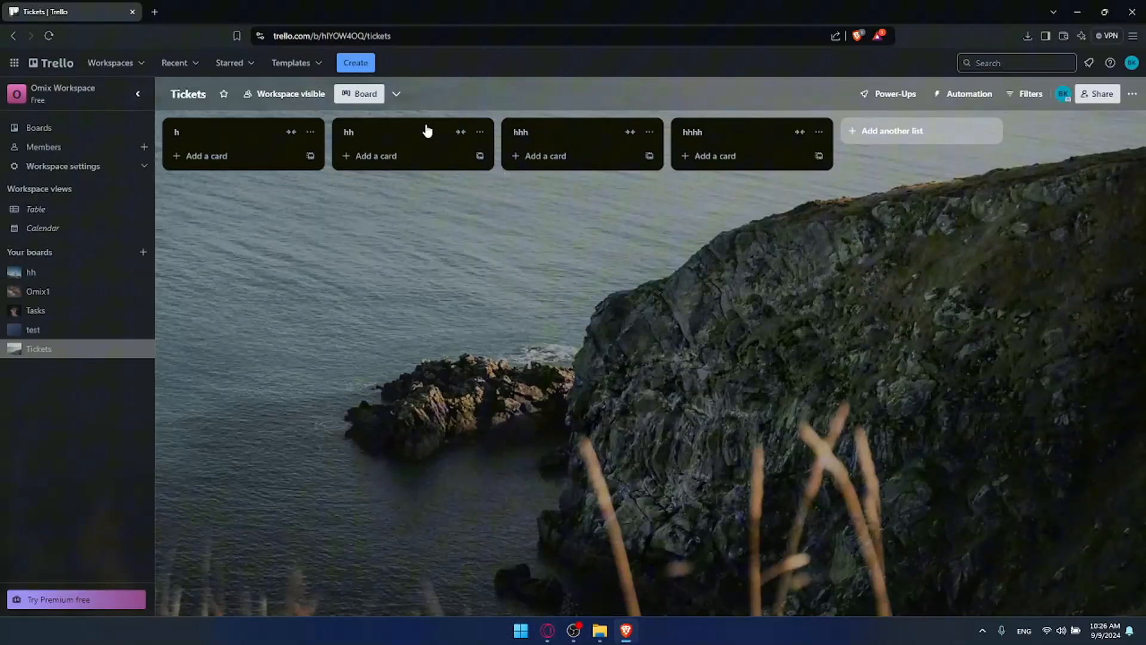
Rename the first list as "Waiting to get started"
left_click(203, 135)
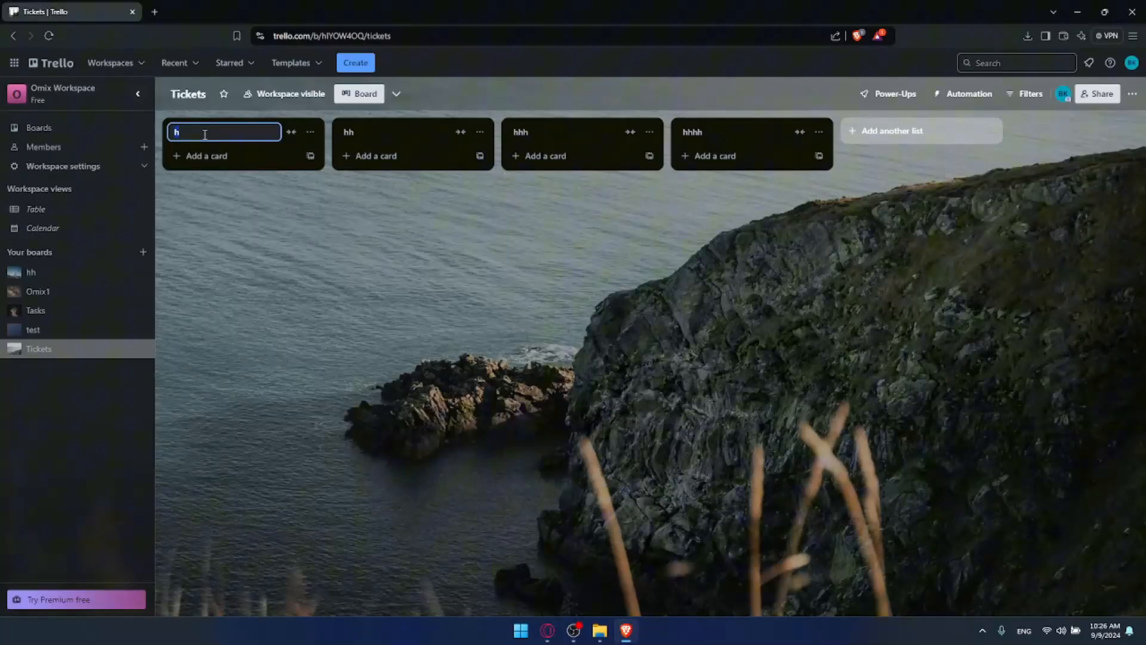
type("InP")
key("BackSpace")
key("BackSpace")
type("Waiting to get started")
key("Return")
Rename the second list as "In Progress" and the third list as "Waiting for review"
left_click(371, 132)
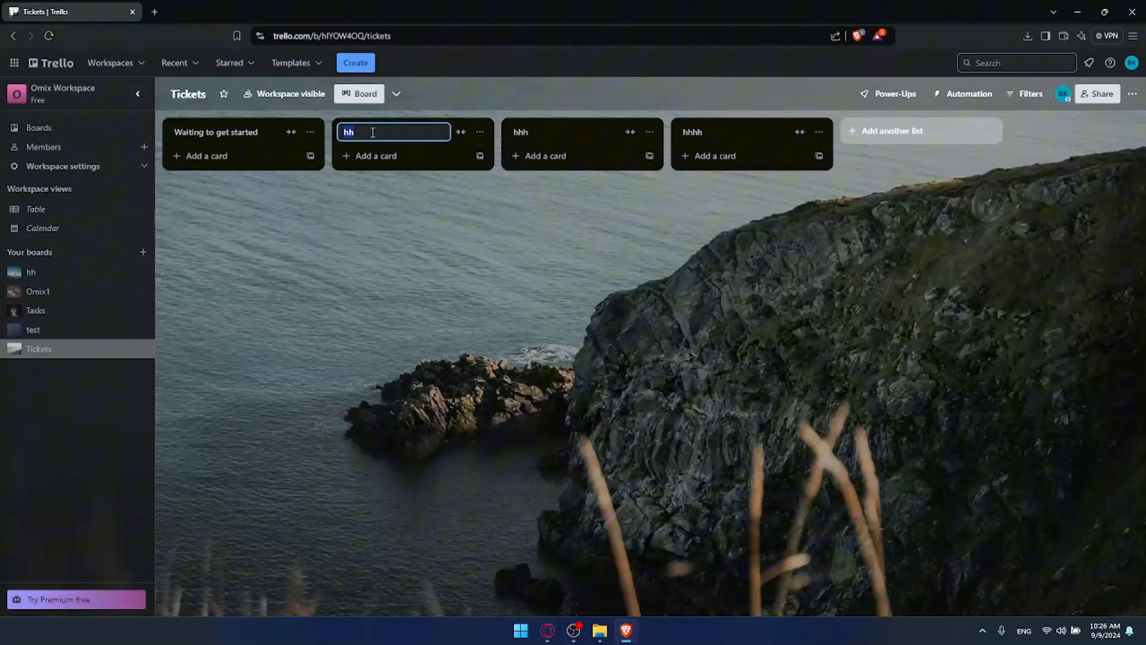
type("In Progress")
left_click(545, 133)
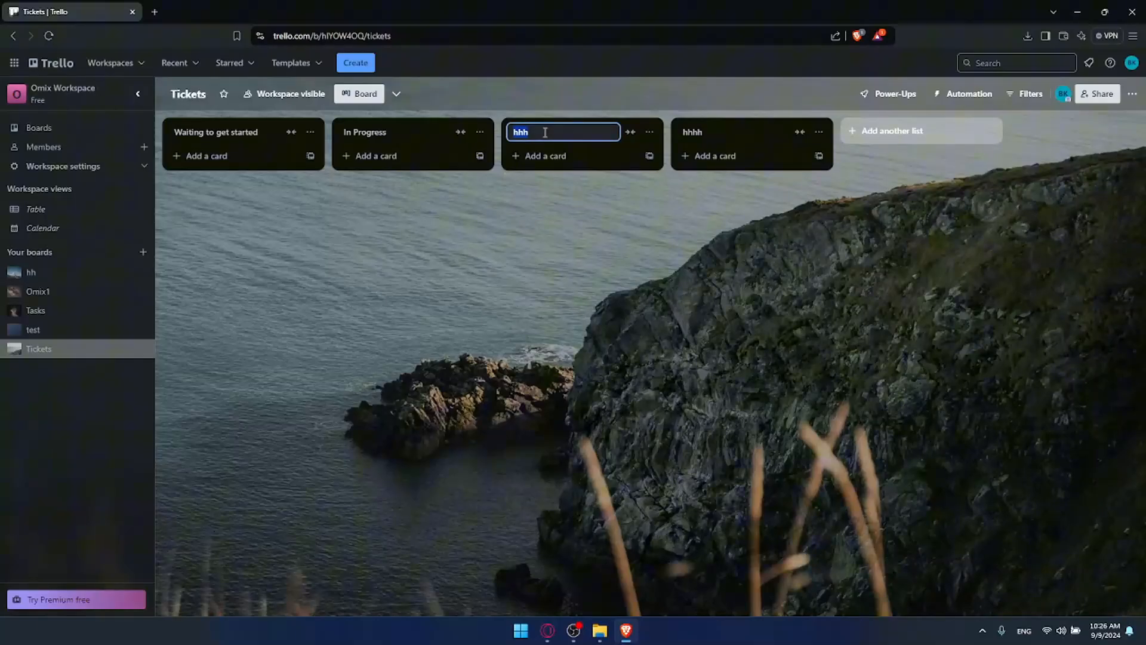
type("Wainting")
key("BackSpace")
key("BackSpace")
key("BackSpace")
key("BackSpace")
type("ting for review")
Rename the fourth list as "Completed"
left_click(707, 131)
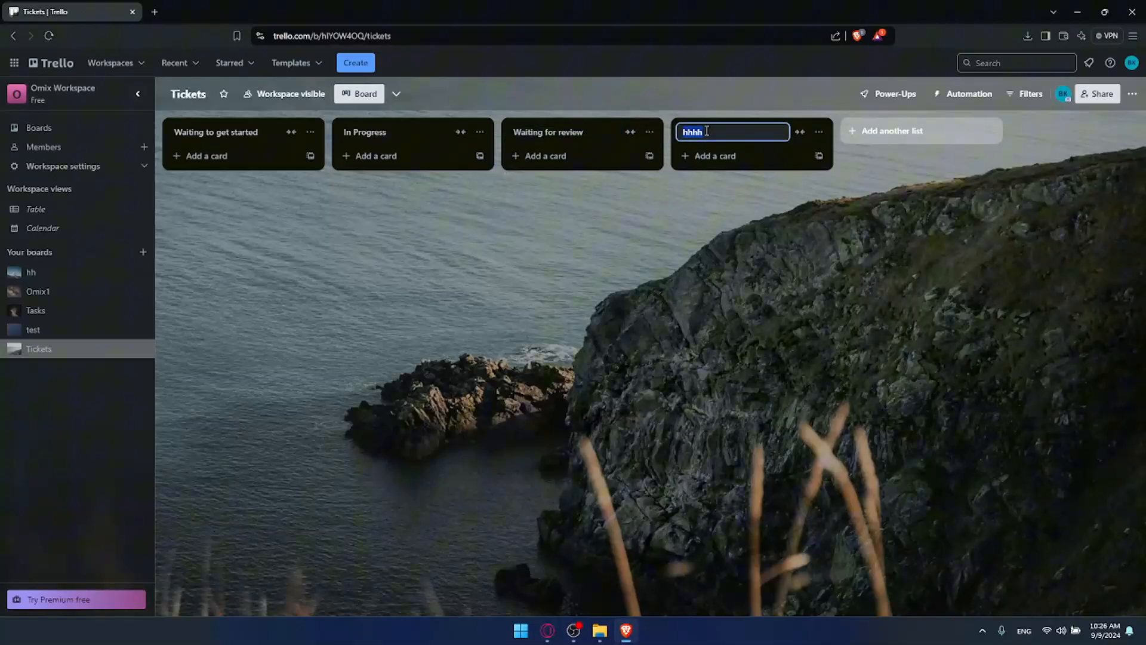
type("Completed")
key("Return")
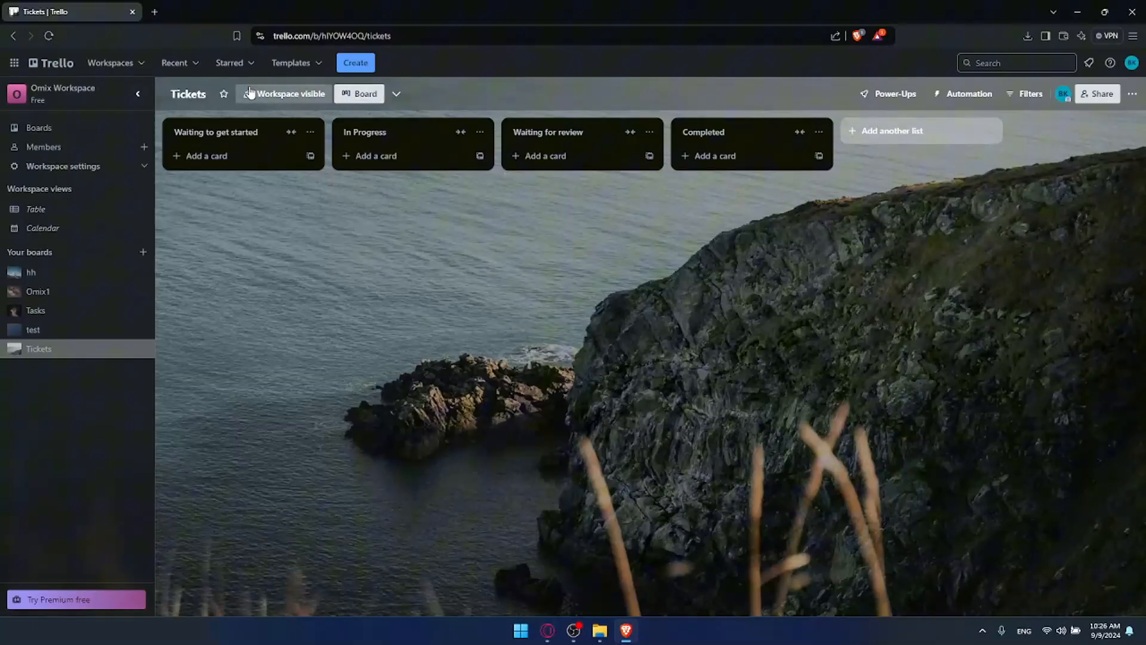
Review the board's visibility options and the views it can be shown in
left_click(308, 98)
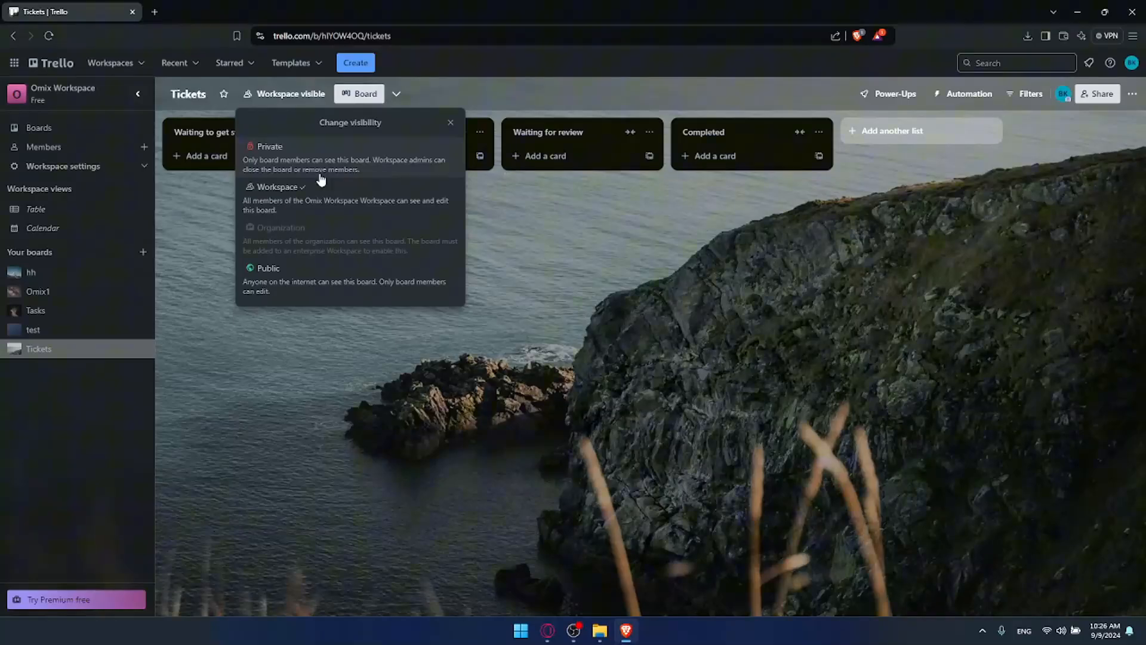
left_click(375, 96)
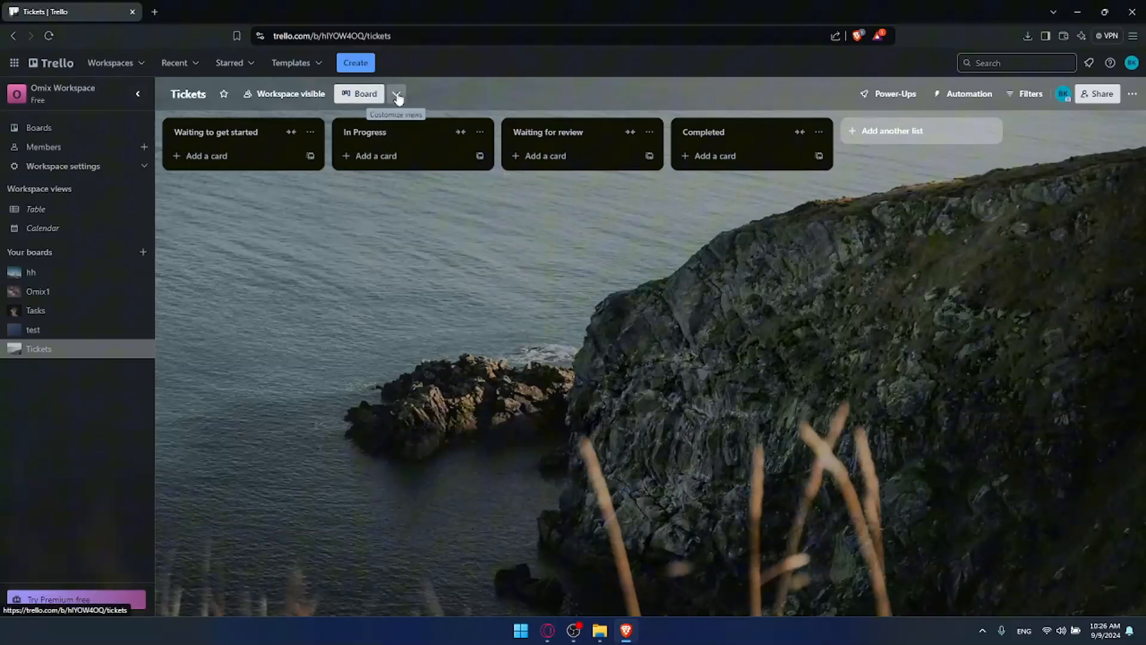
left_click(397, 94)
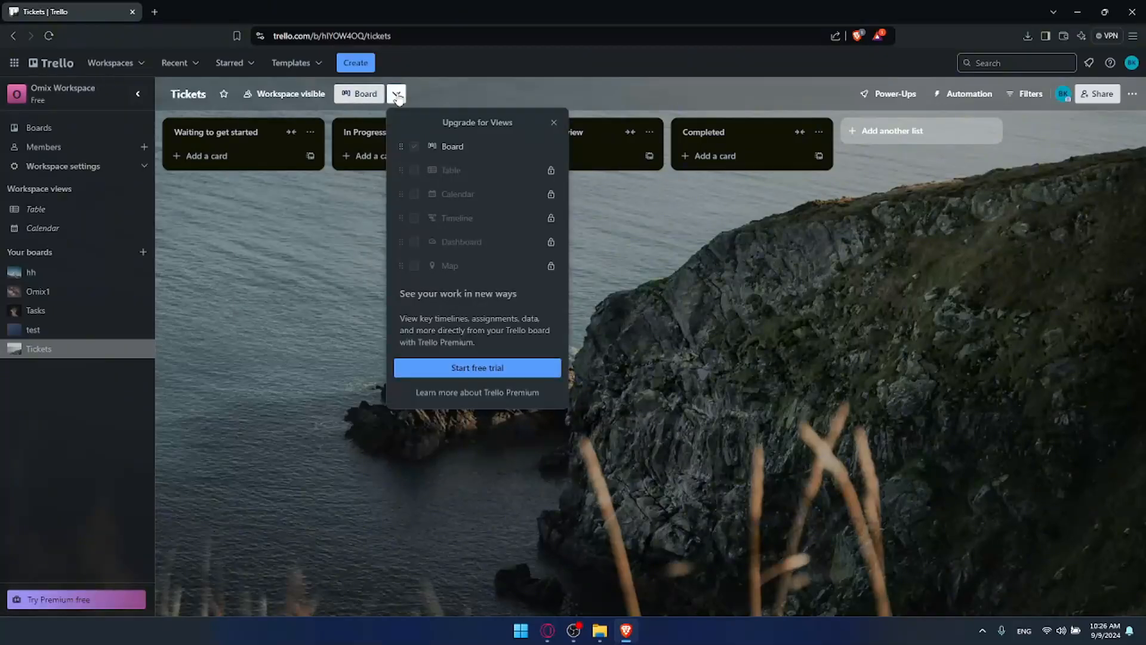
left_click(316, 245)
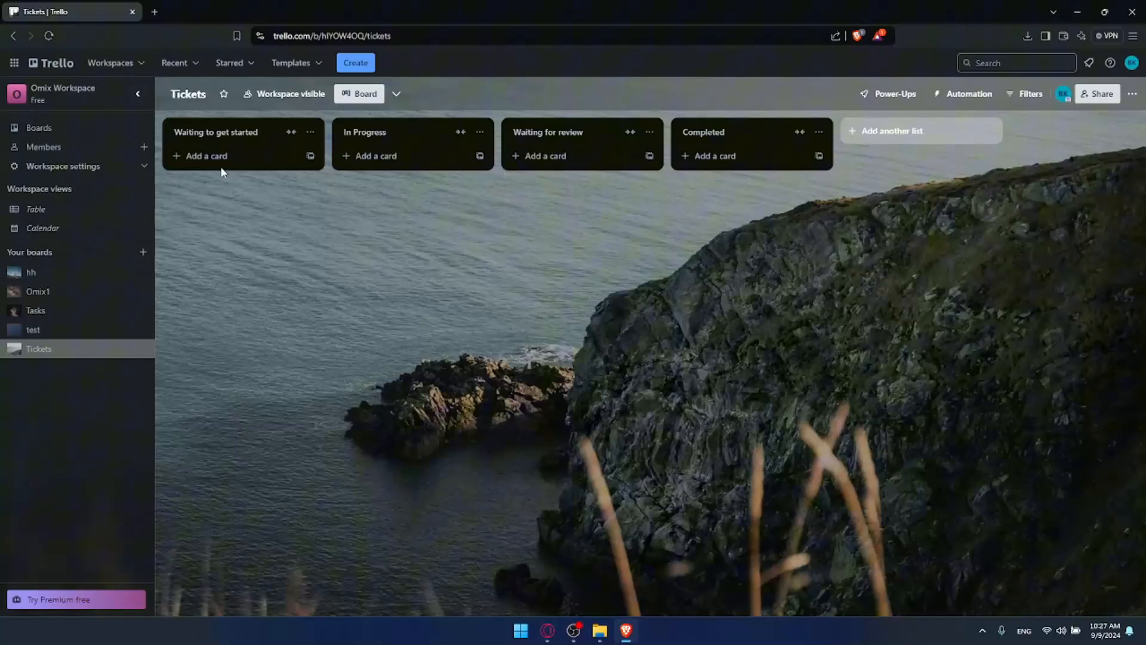
Add a card named "do this ....." to the Waiting to get started list
left_click(230, 155)
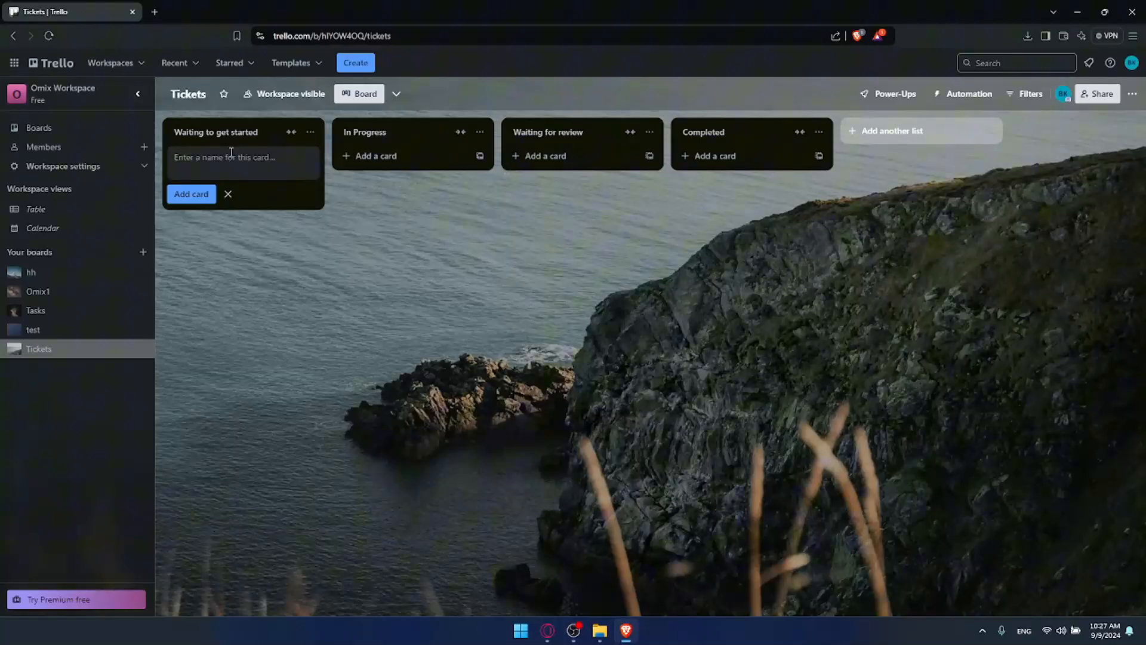
type("do this ....")
key("Return")
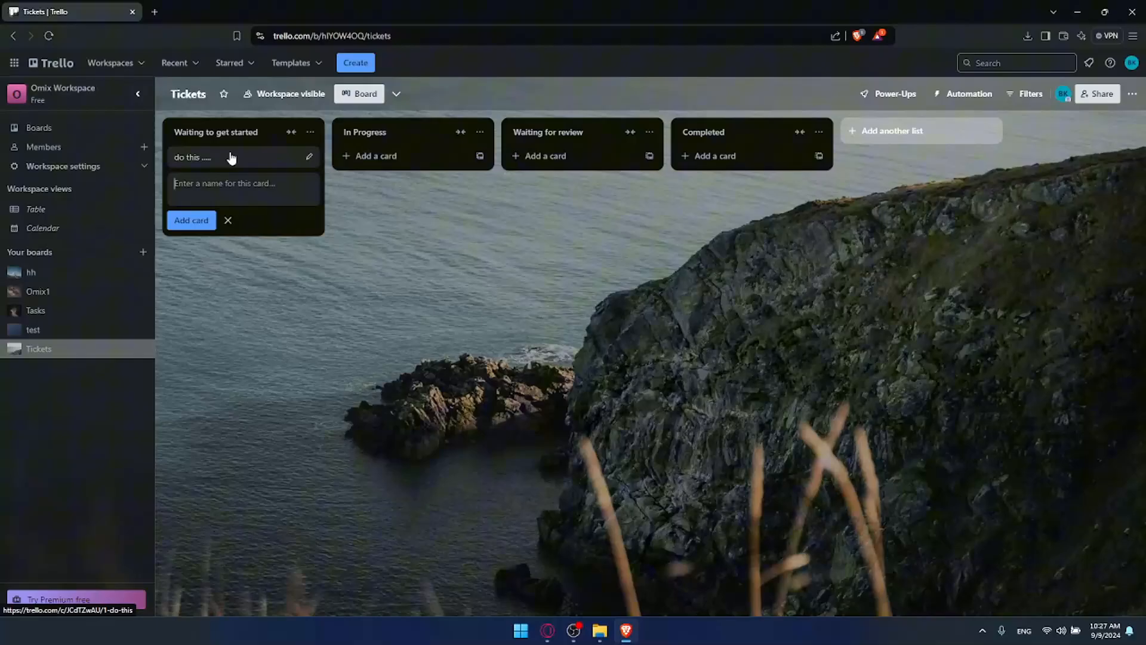
Add four more cards named h, hh, hhh and hhhh to the Waiting to get started list
type("h")
key("Return")
type("hh")
key("Return")
type("hhh")
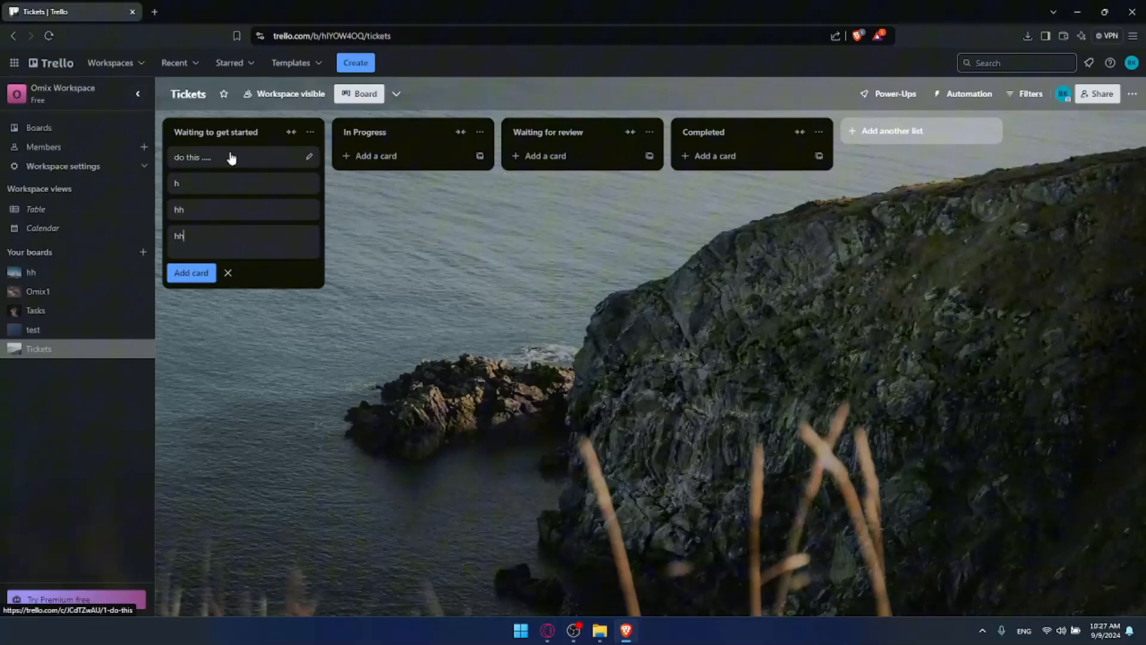
key("Return")
type("hhhh")
key("Return")
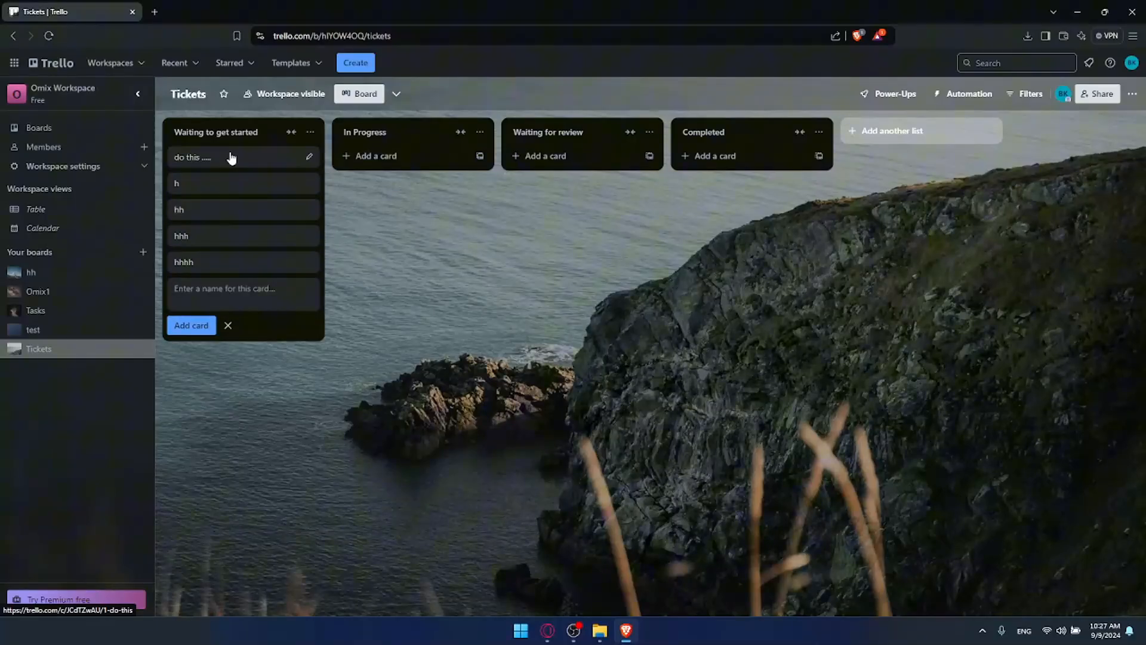
key("Escape")
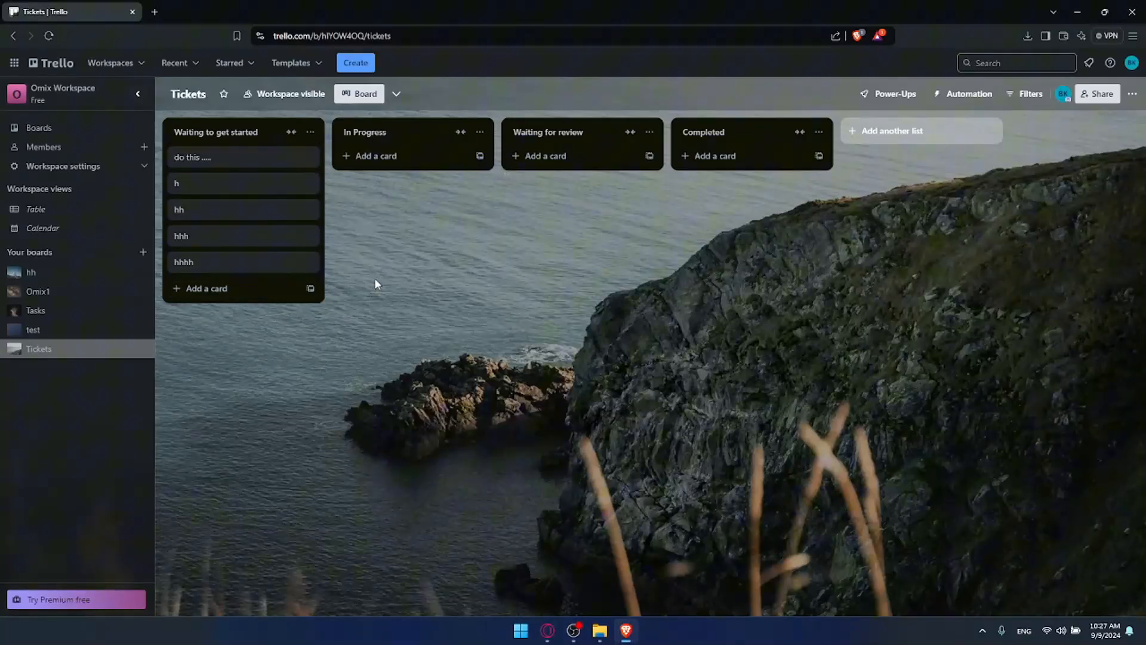
Open the "do this ....." card in the Waiting to get started list and assign the board member to it
left_click(250, 162)
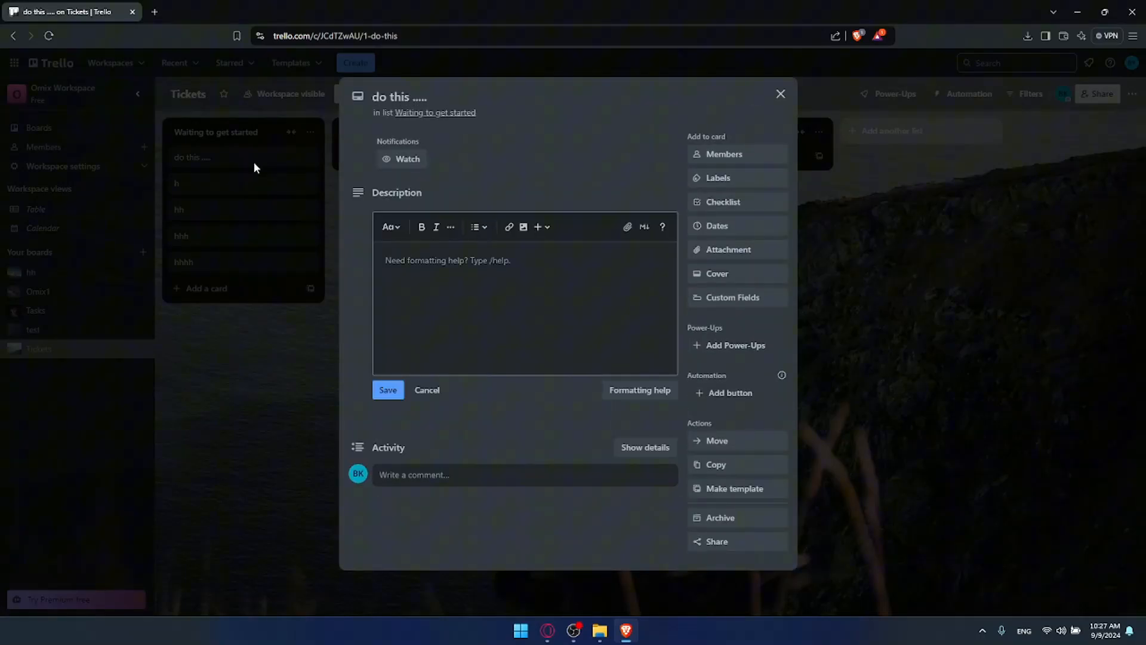
left_click(727, 156)
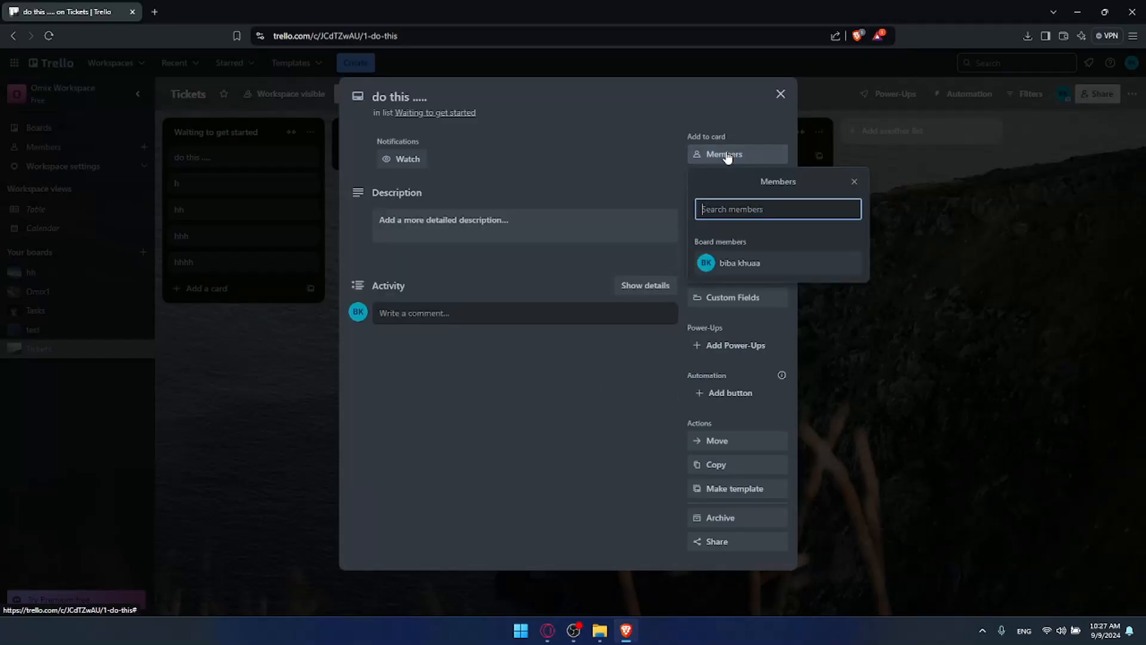
left_click(743, 265)
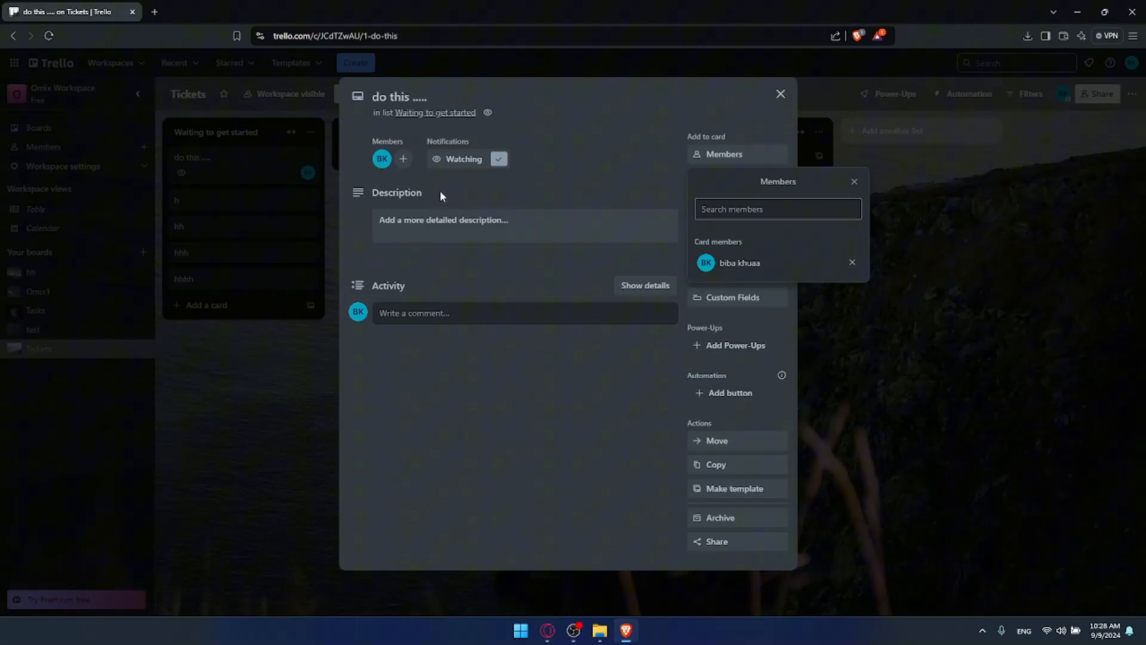
left_click(550, 188)
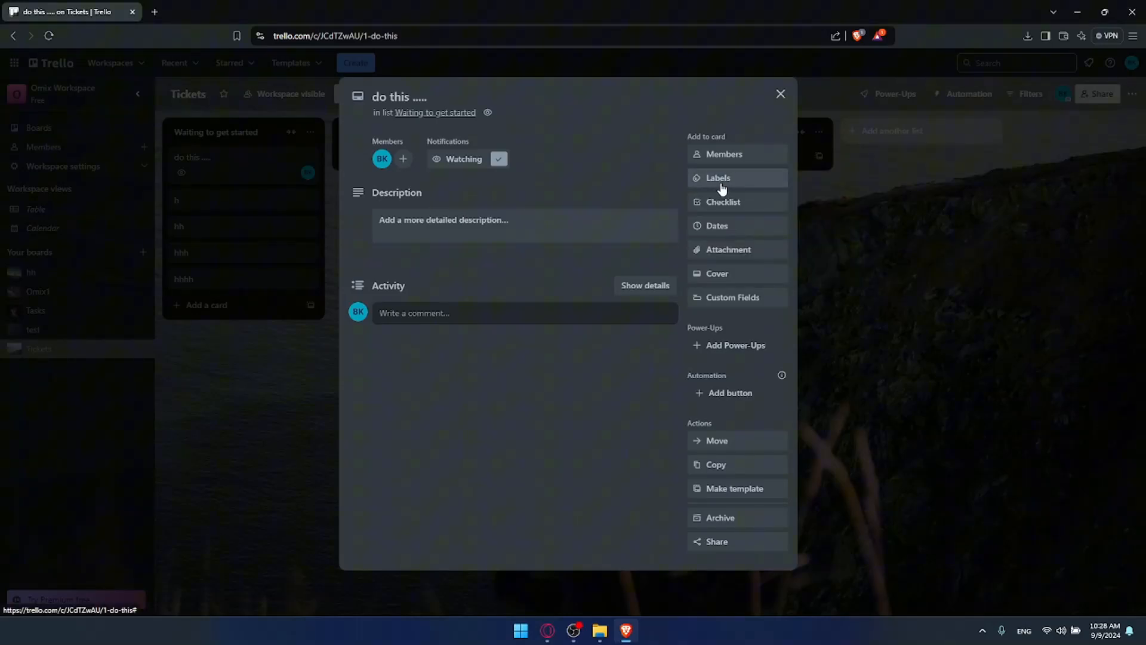
Create a red label titled "Priority" and keep it applied to the card
left_click(723, 187)
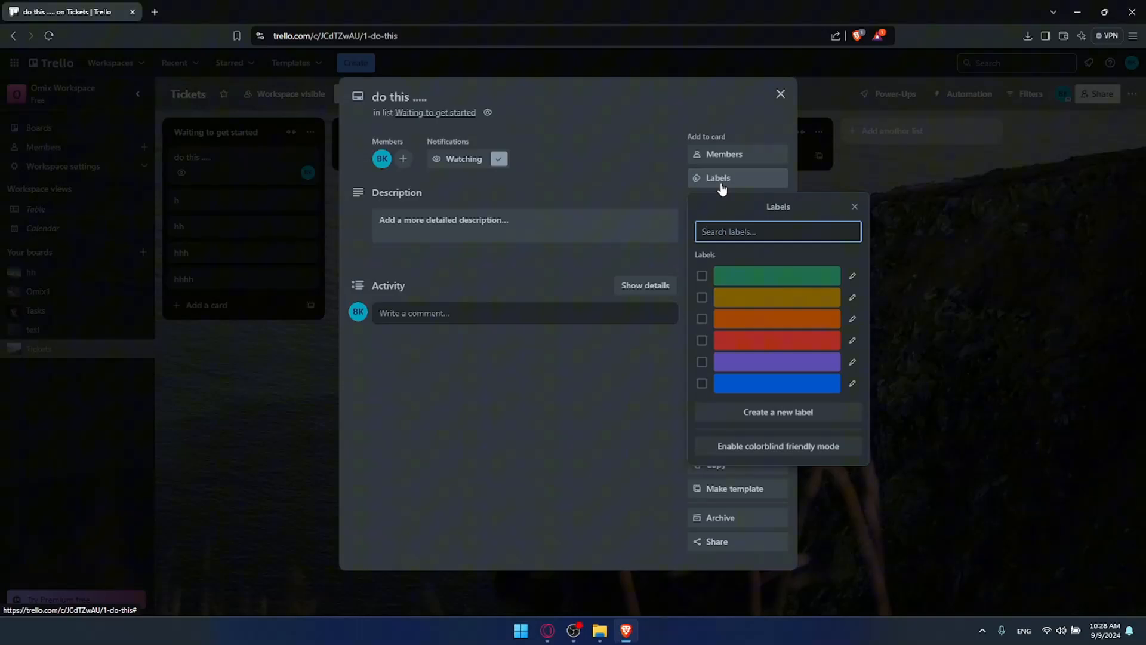
left_click(745, 412)
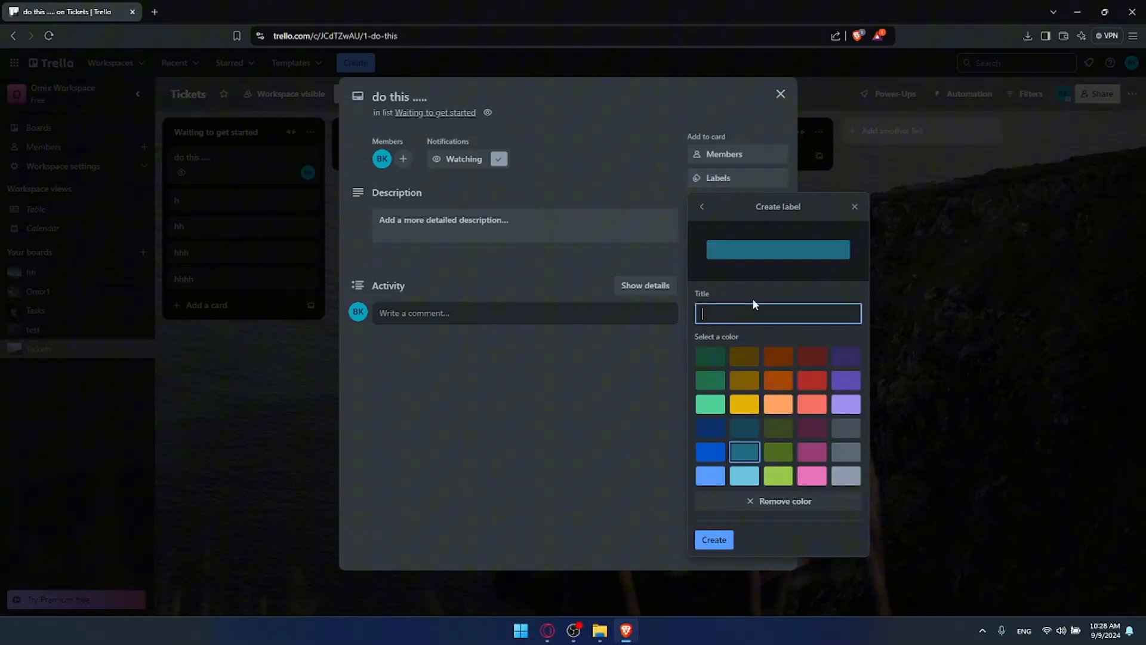
type("Priority")
left_click(822, 382)
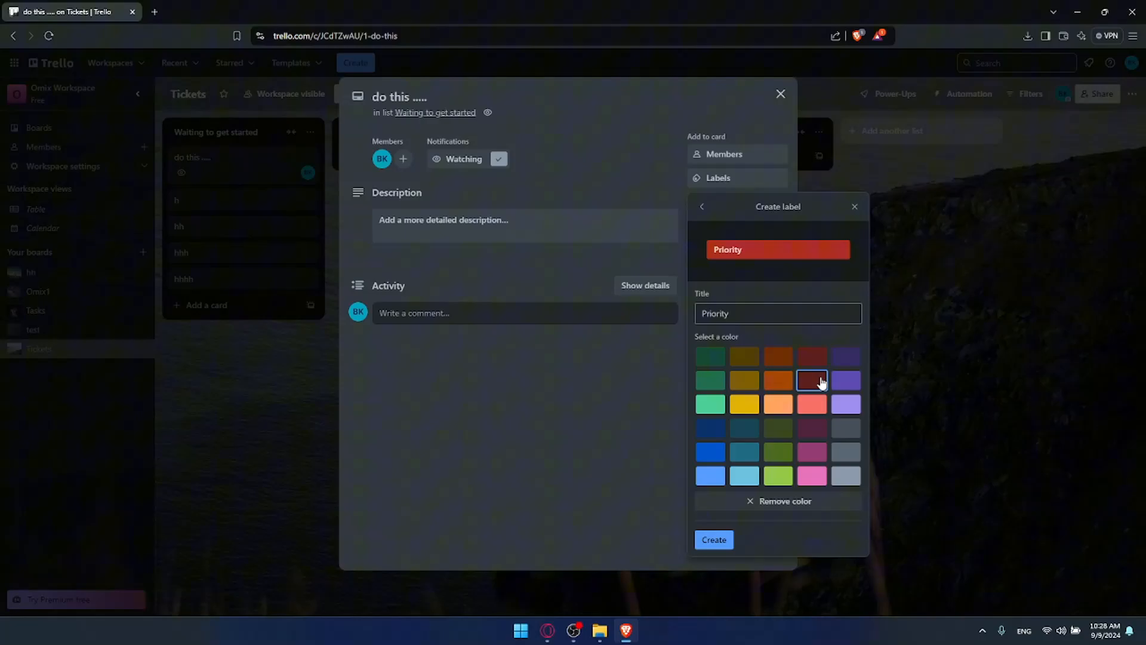
left_click(716, 541)
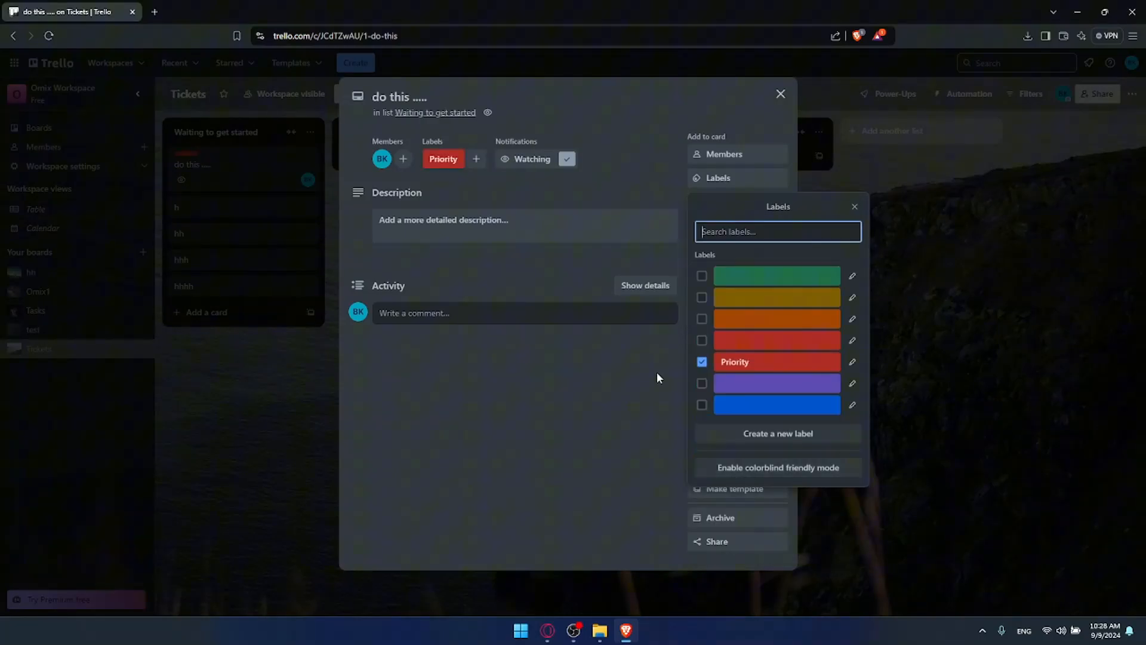
left_click(702, 362)
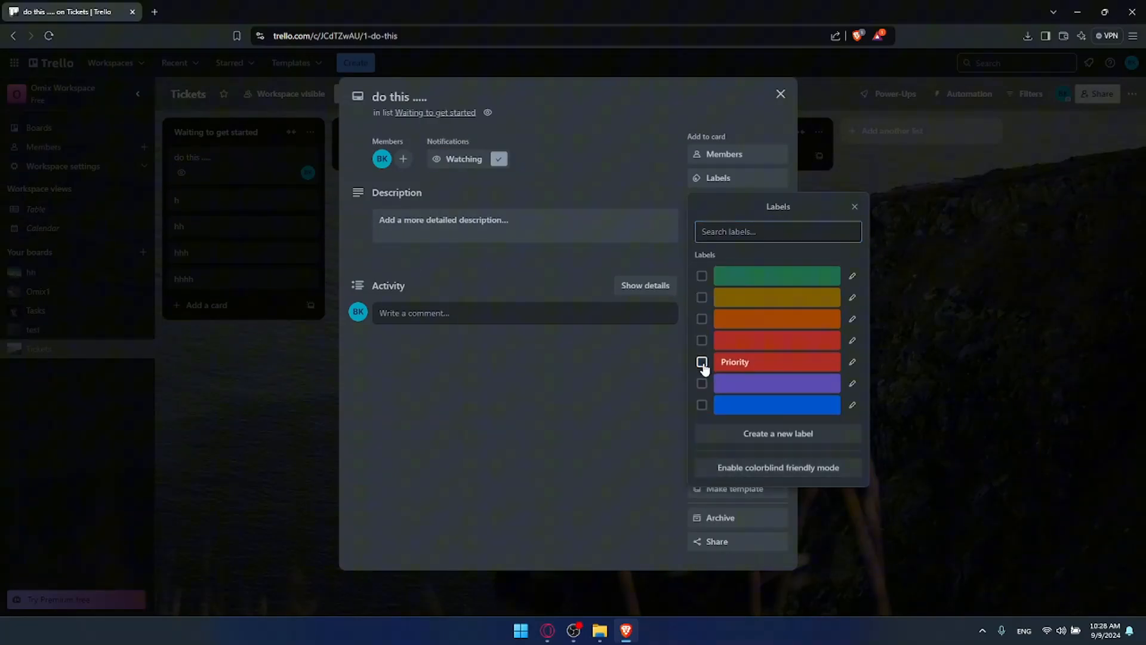
left_click(703, 362)
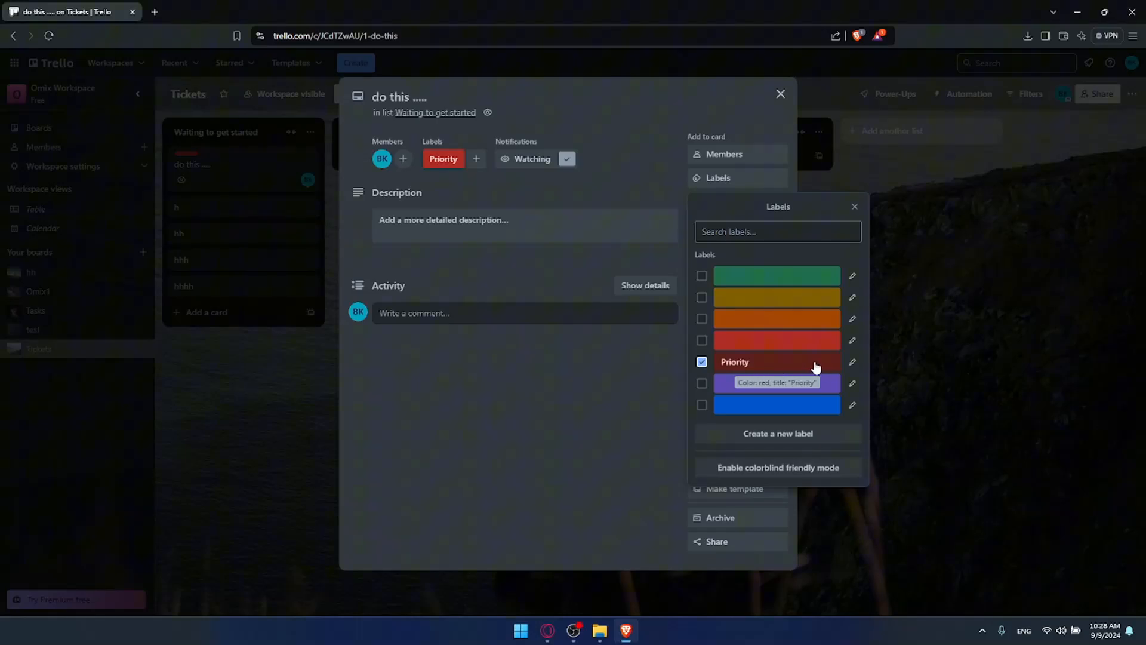
left_click(652, 191)
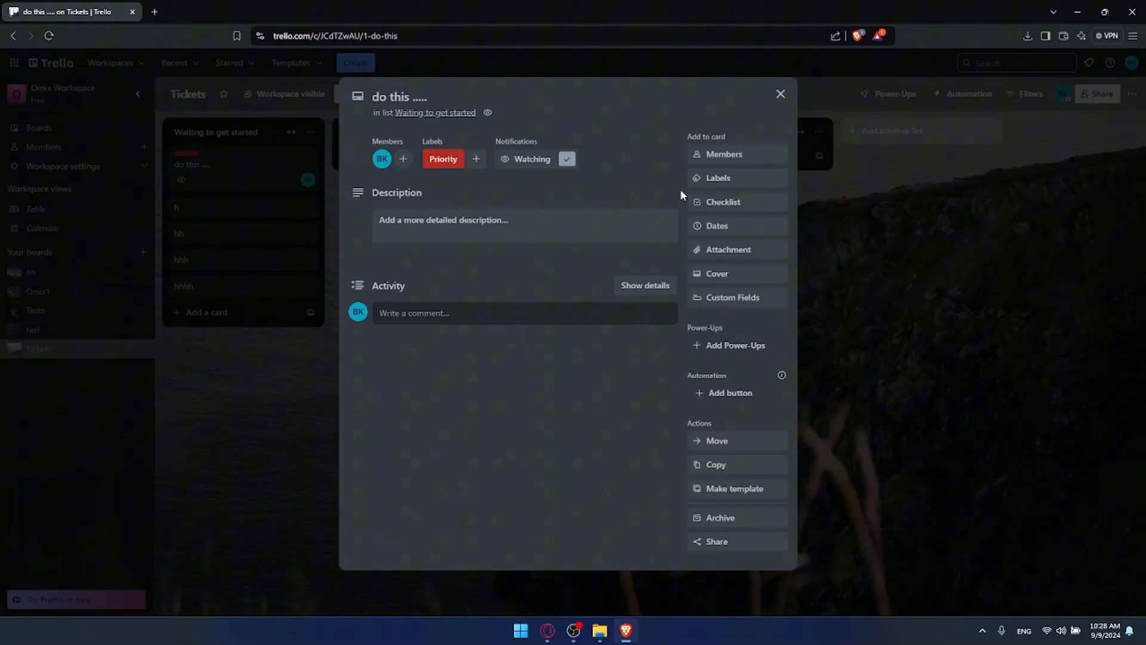
Add a checklist titled "test" to the card without adding any items
left_click(724, 203)
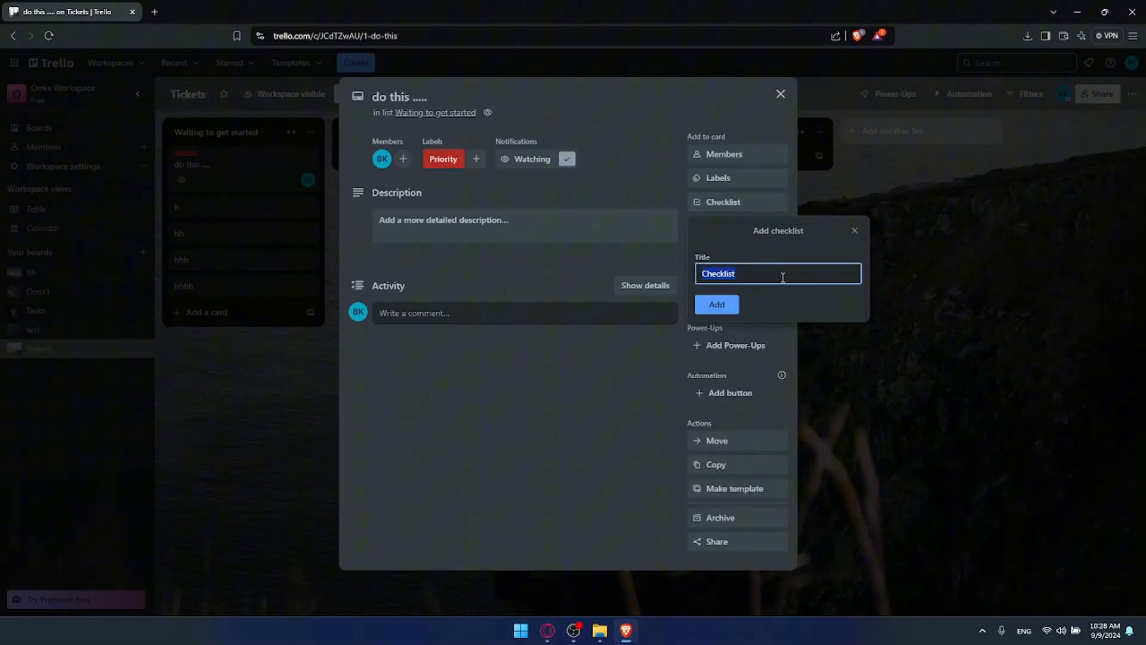
type("test")
key("Return")
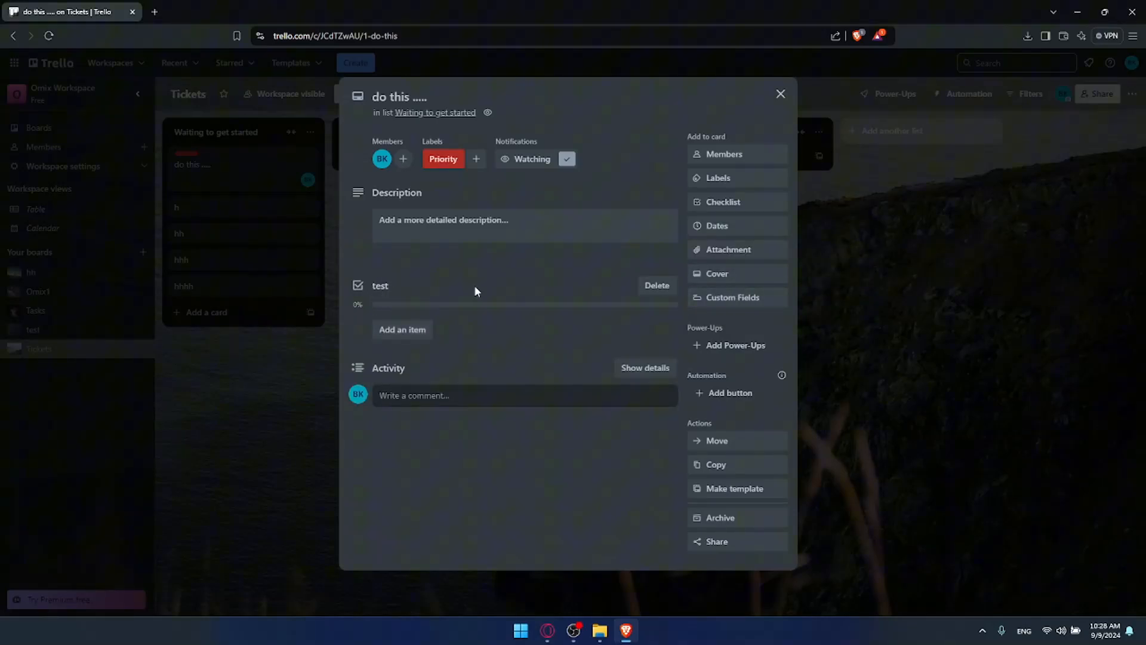
left_click(382, 329)
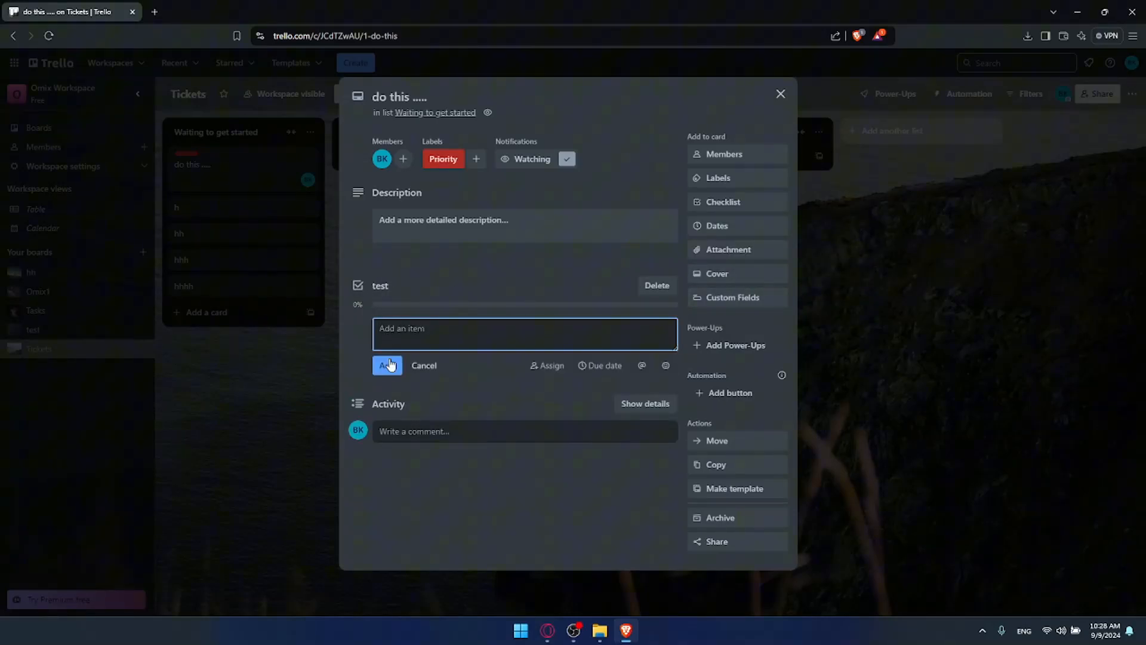
left_click(422, 366)
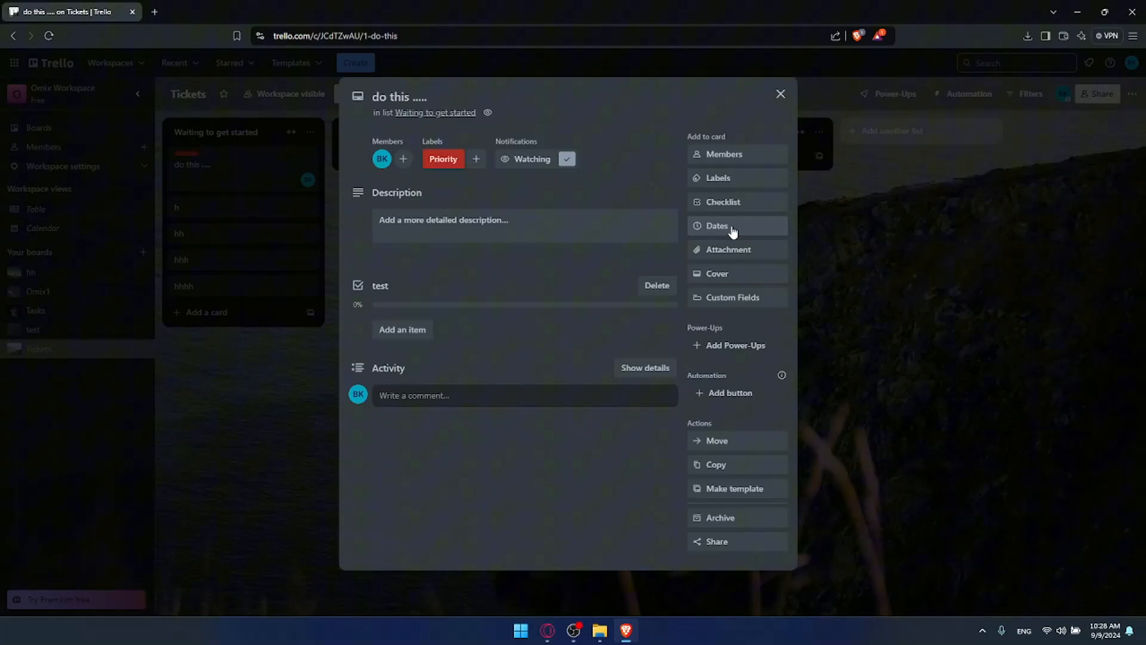
left_click(730, 203)
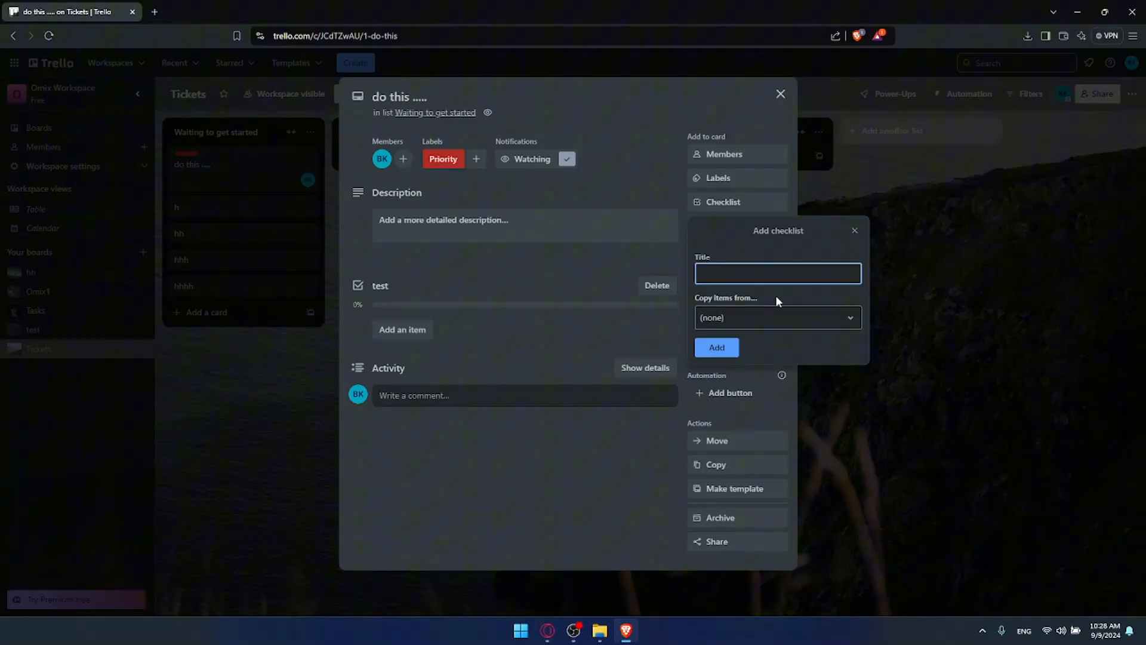
left_click(855, 230)
Set the card's due date to September 18, 2024
left_click(740, 226)
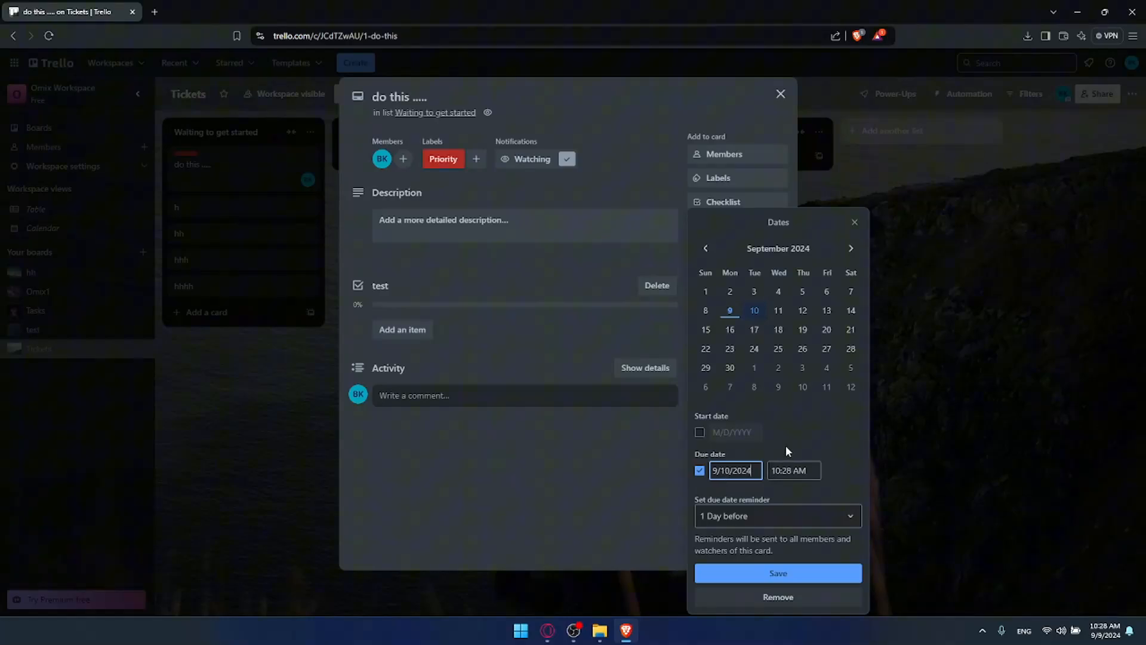
left_click(778, 331)
left_click(776, 573)
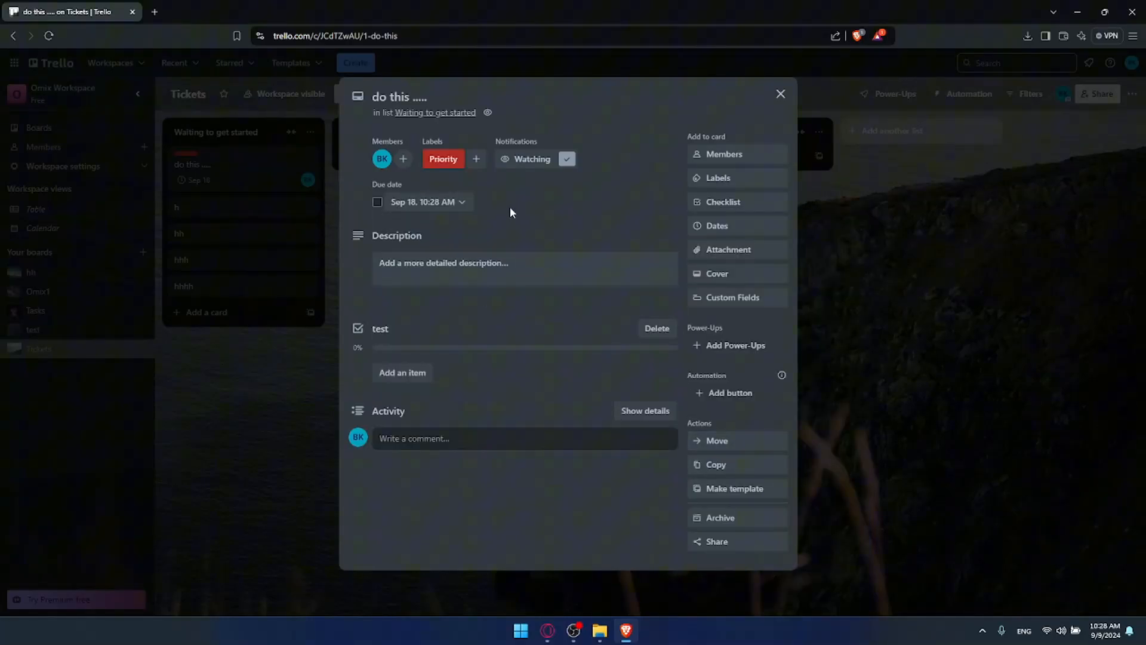
Attach the image pexels-danbuilds-633409.jpg from Saved Pictures to the card
left_click(725, 250)
left_click(759, 299)
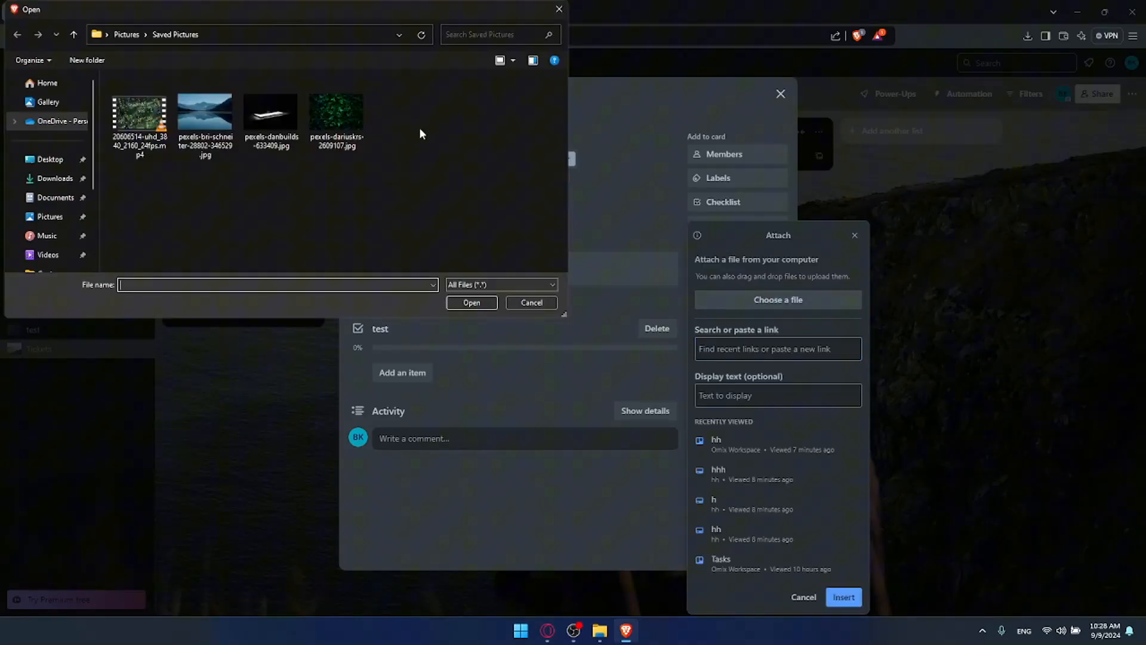
double_click(267, 127)
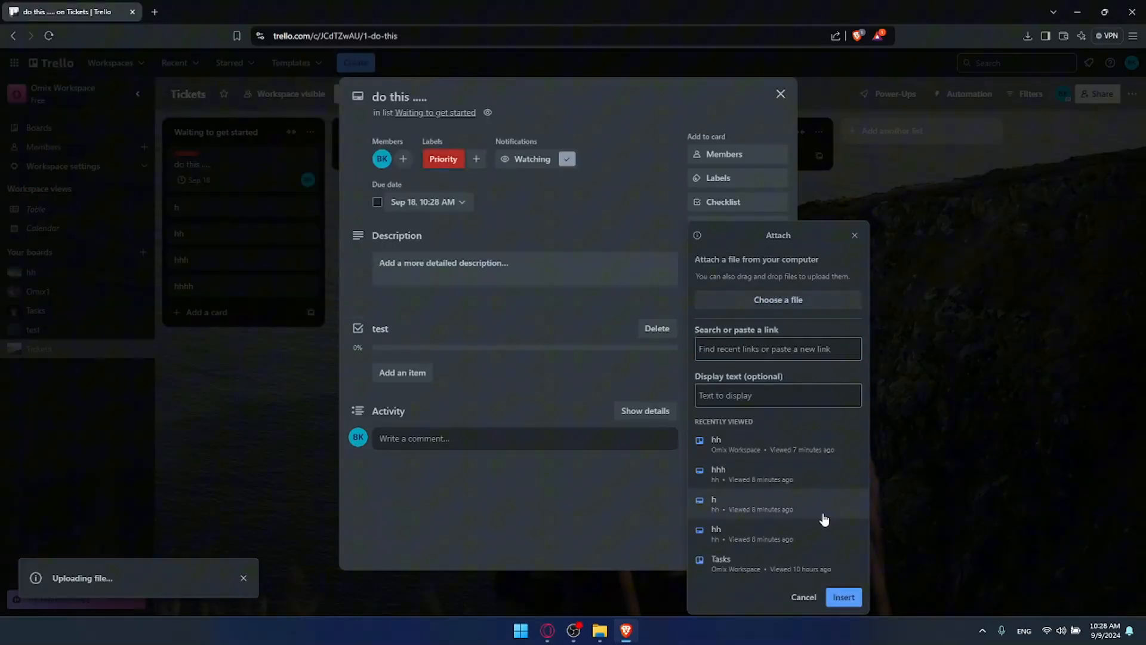
left_click(804, 597)
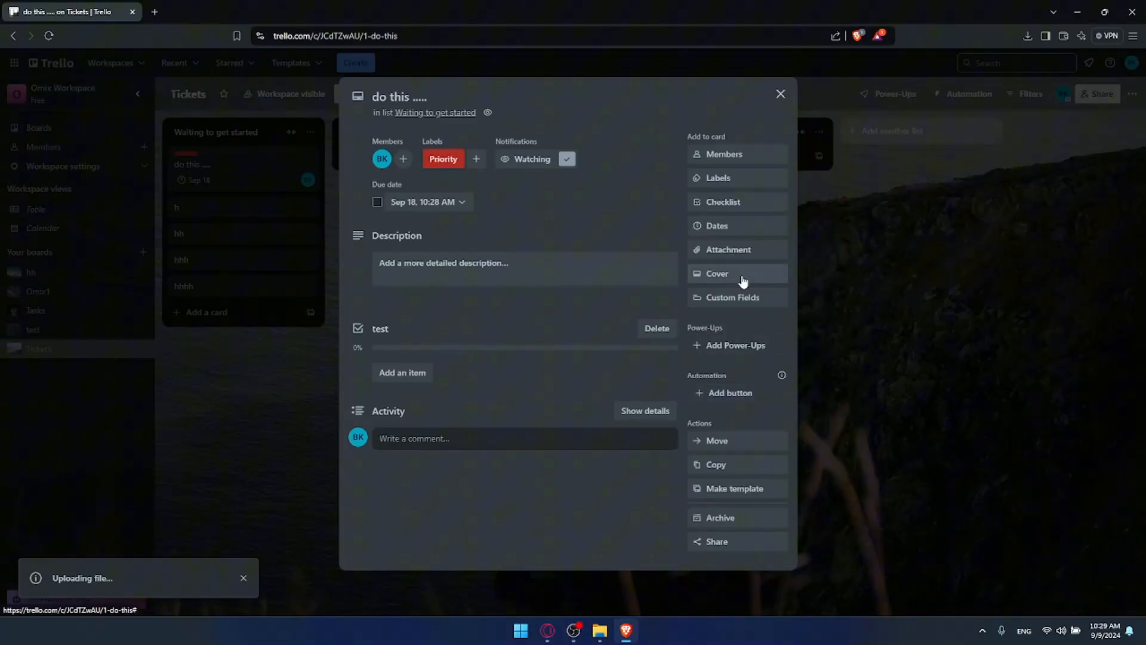
Look at the card's custom fields option and close the card to return to the board
scroll(743, 380, "down", 1)
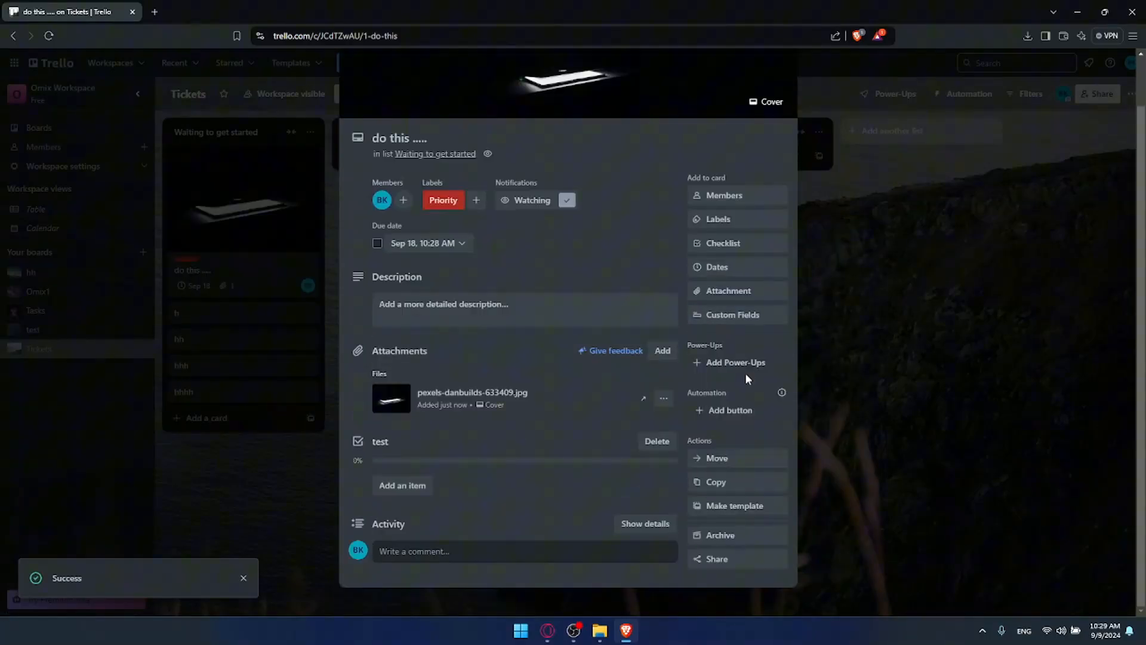
left_click(743, 317)
left_click(853, 342)
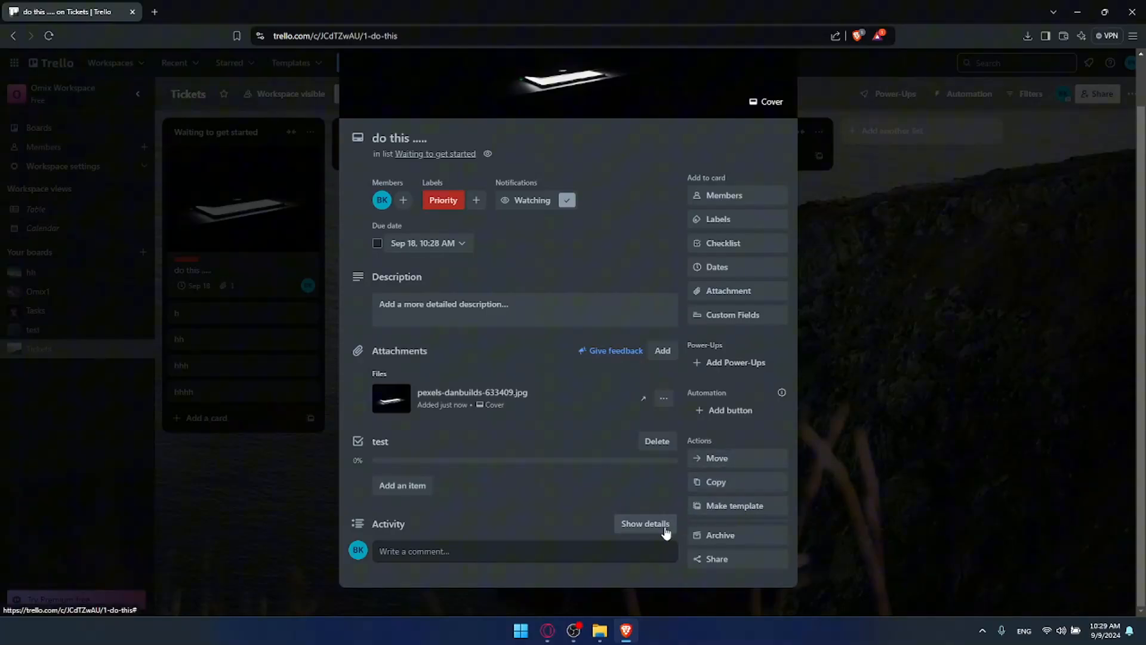
key("minus")
left_click(952, 179)
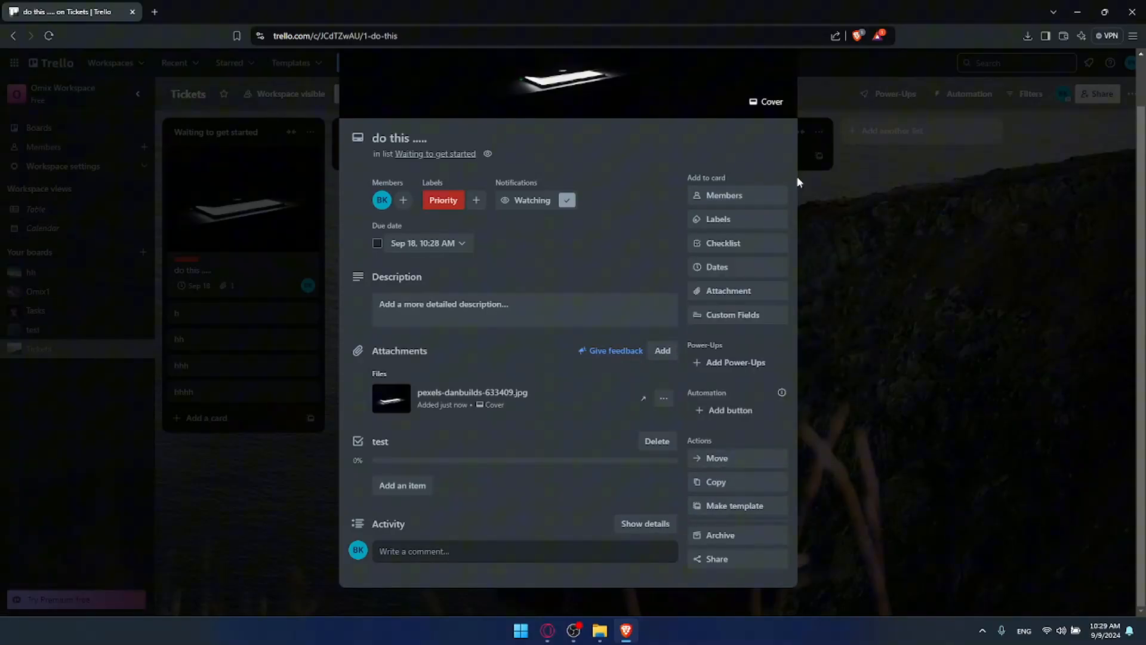
left_click(781, 93)
left_click_drag(304, 203, 310, 165)
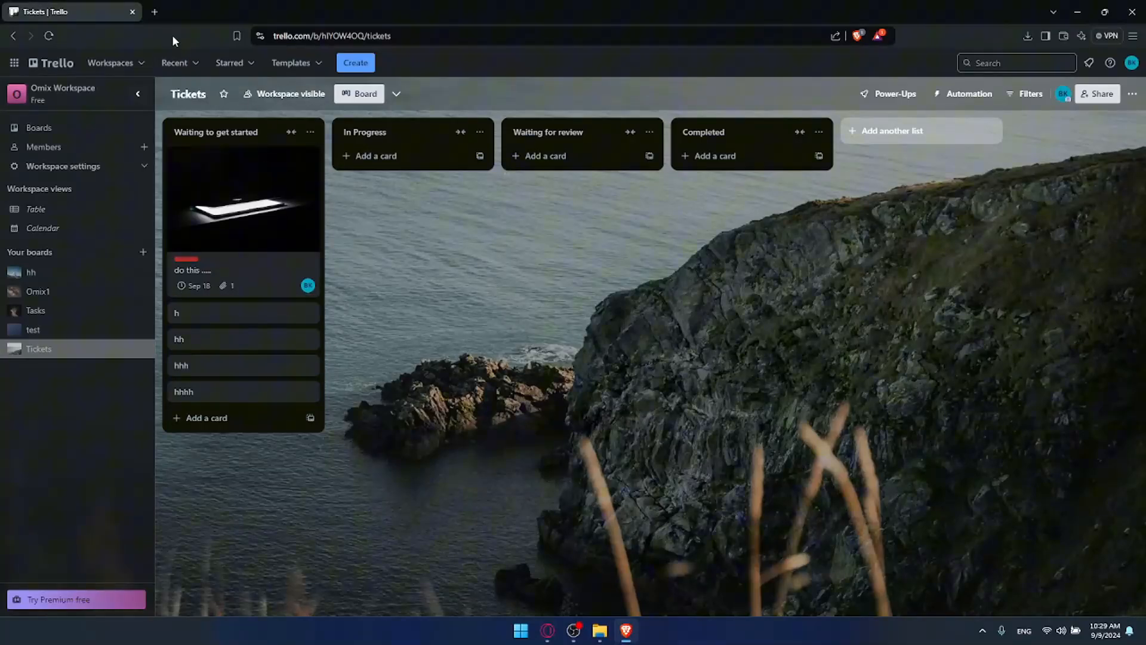
Open a blank browser tab, close the Trello tab and minimize the browser window
left_click(154, 12)
left_click(135, 12)
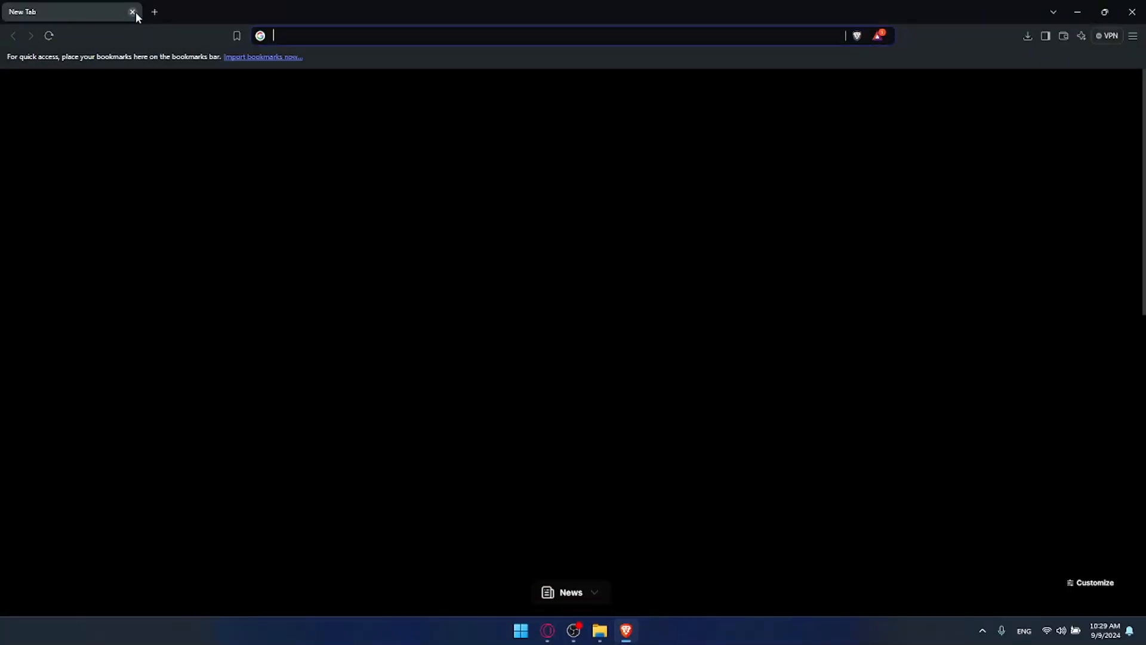
left_click(1075, 10)
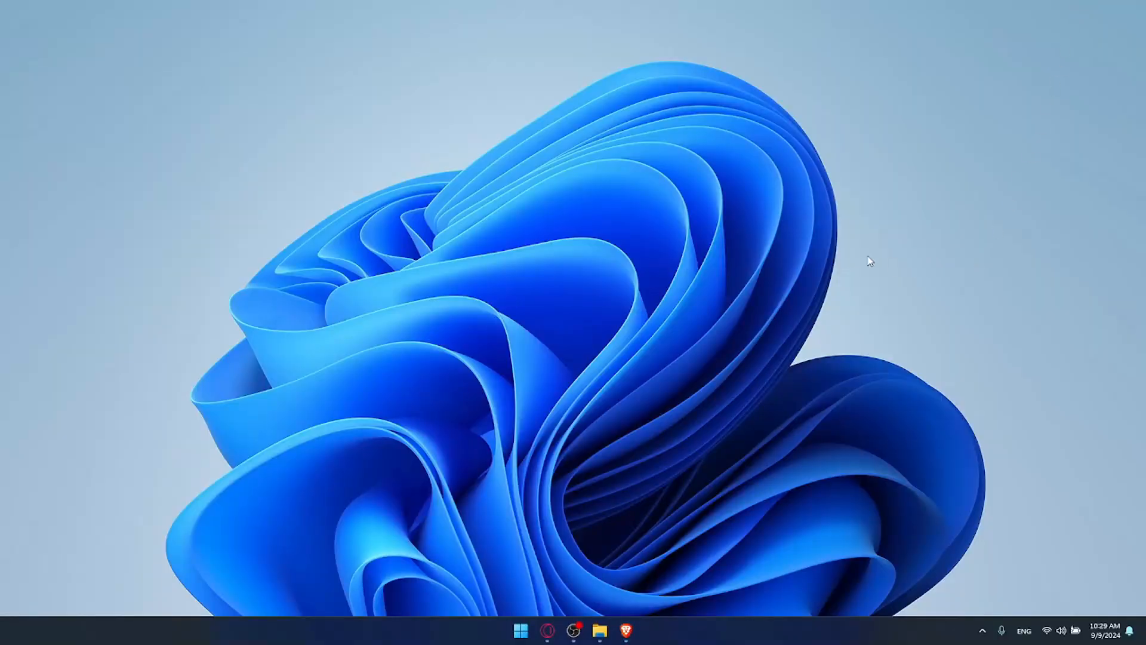